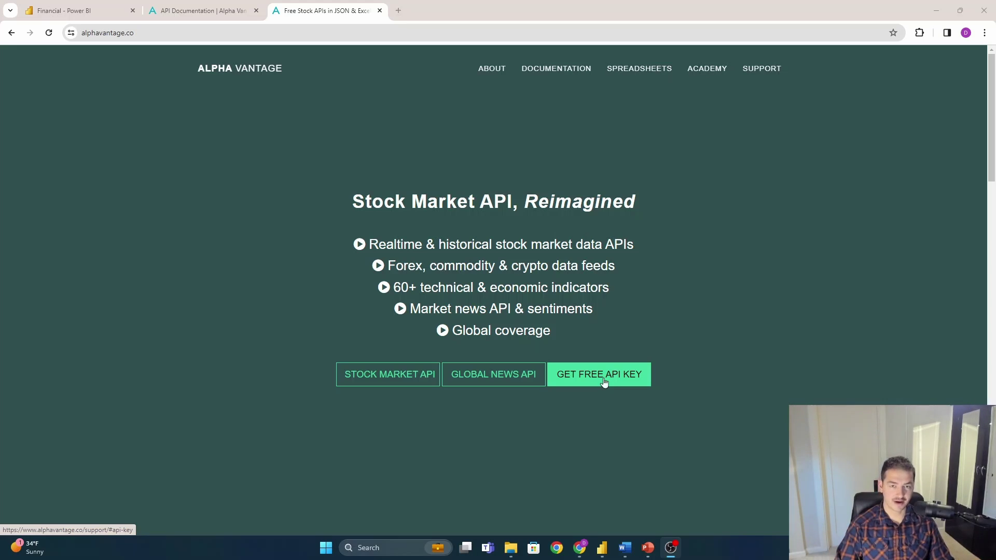
# - Switch the browser to the 'API Documentation | Alpha Vantage' tab
pyautogui.click(616, 395)
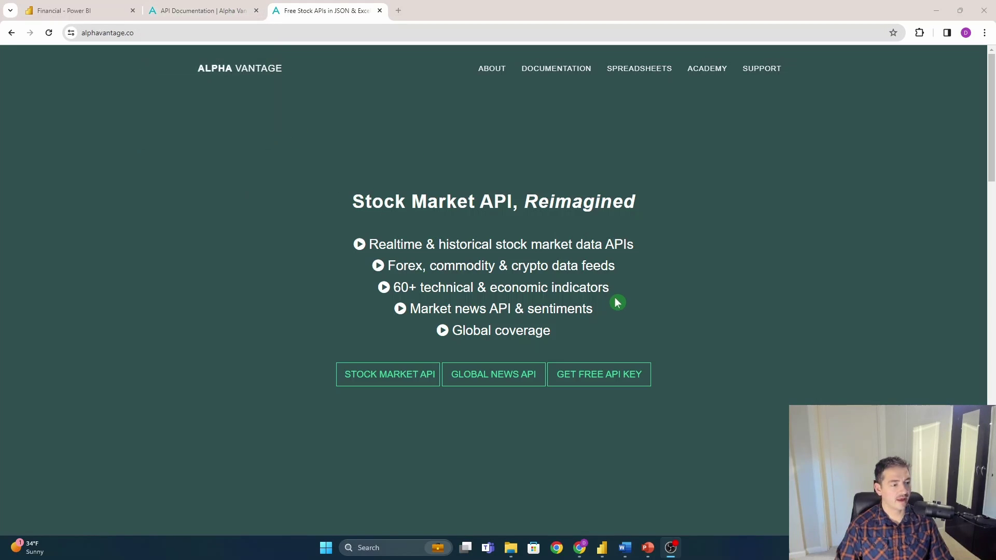
pyautogui.click(225, 15)
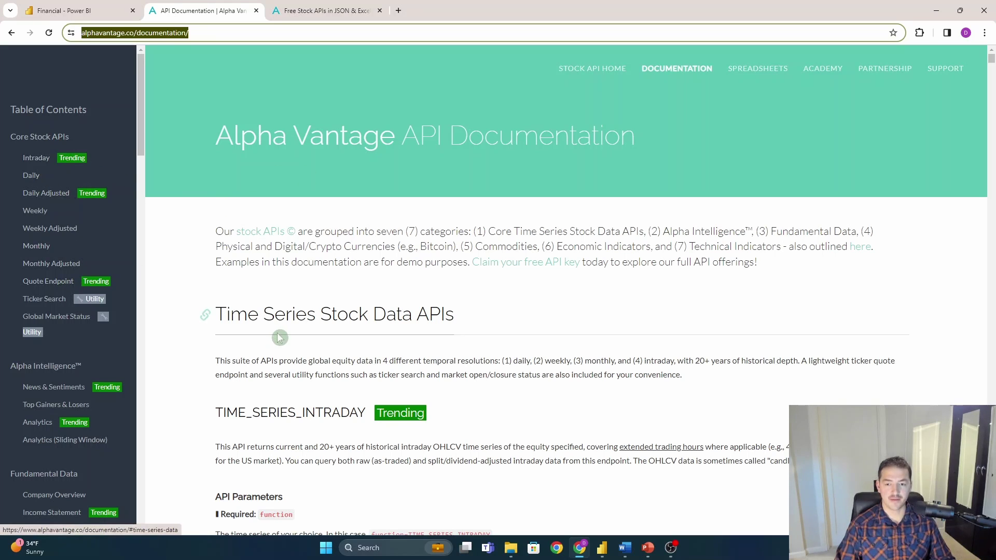
# - Jump to TIME_SERIES_DAILY and review its function, symbol, outputsize, datatype and apikey parameters
pyautogui.scroll(-4, 277, 332)
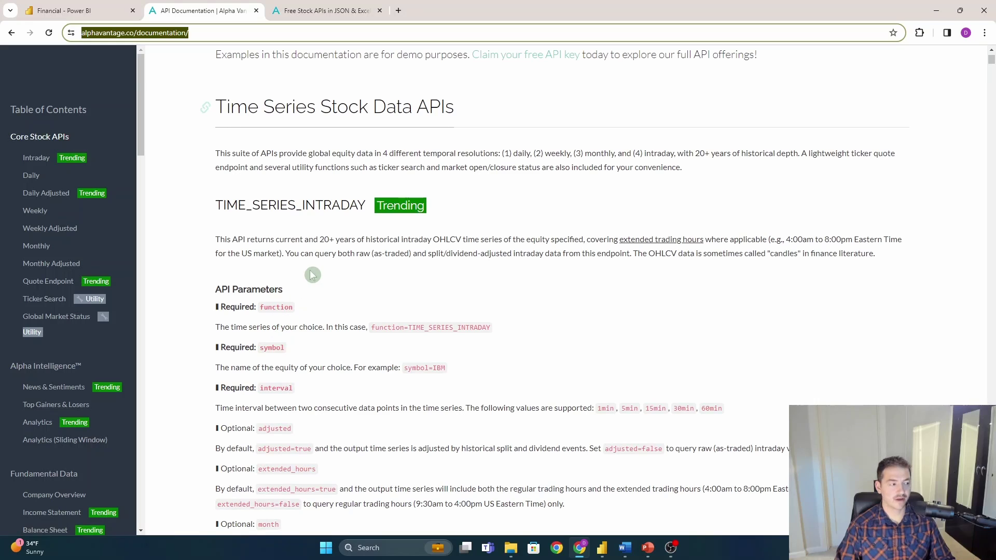
pyautogui.scroll(3, 270, 290)
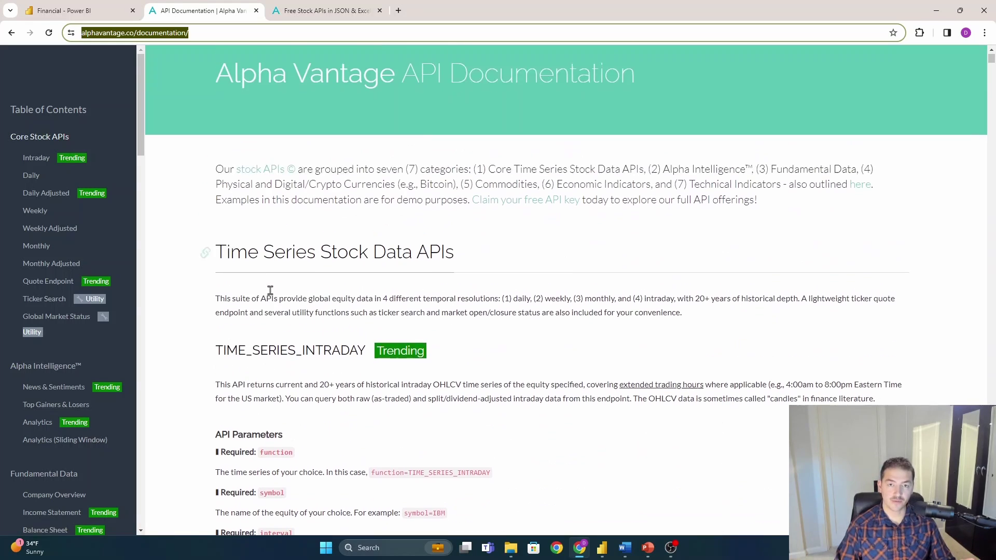
pyautogui.scroll(1, 271, 290)
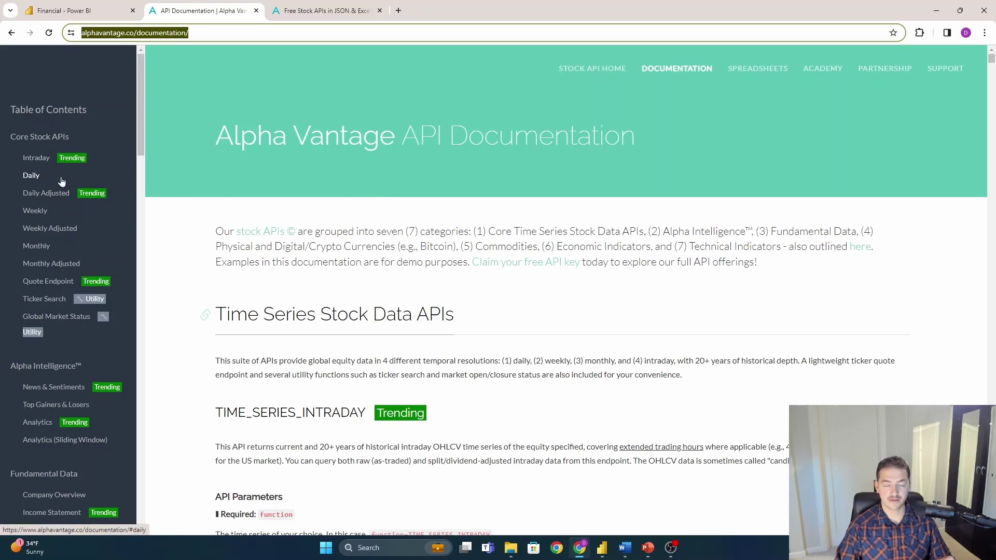
pyautogui.click(33, 177)
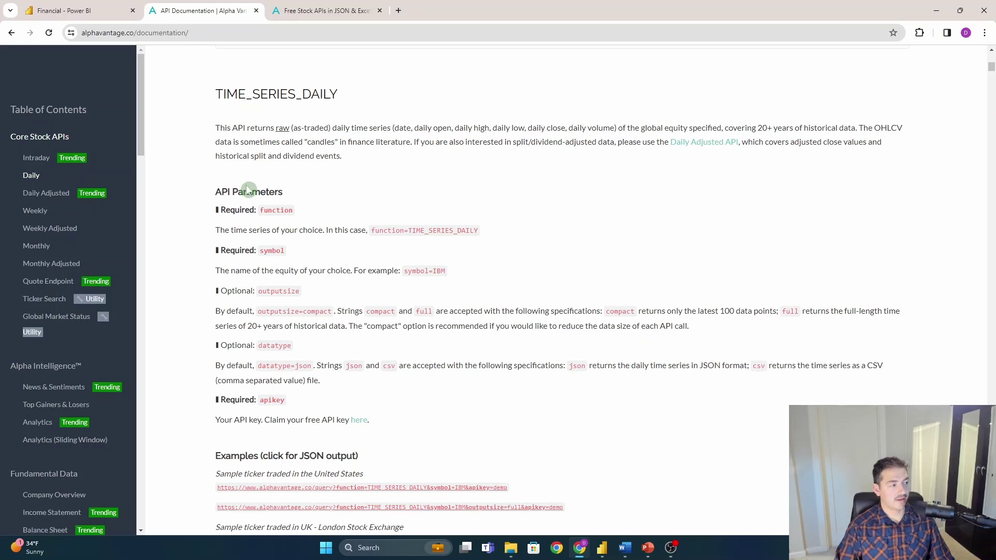
pyautogui.scroll(-1, 280, 230)
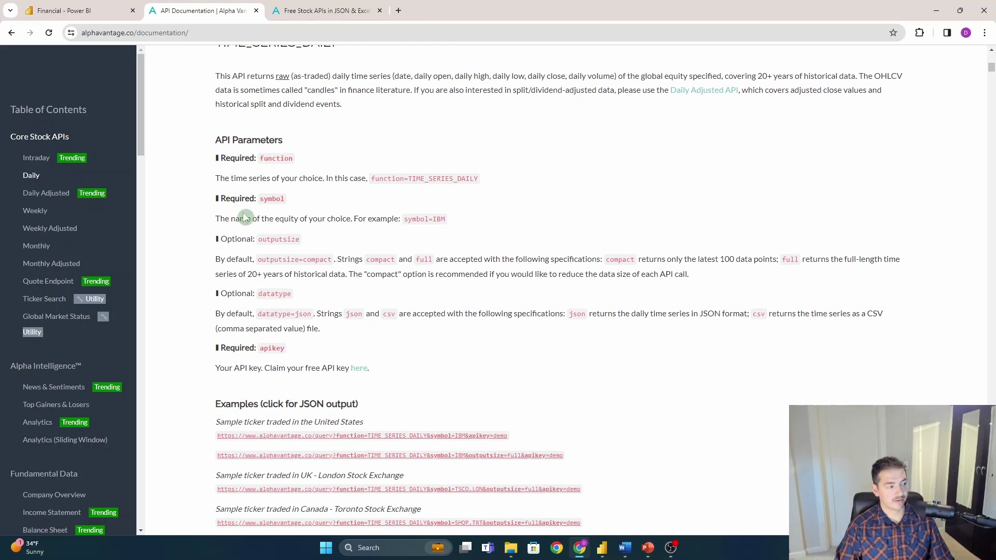
pyautogui.click(256, 210)
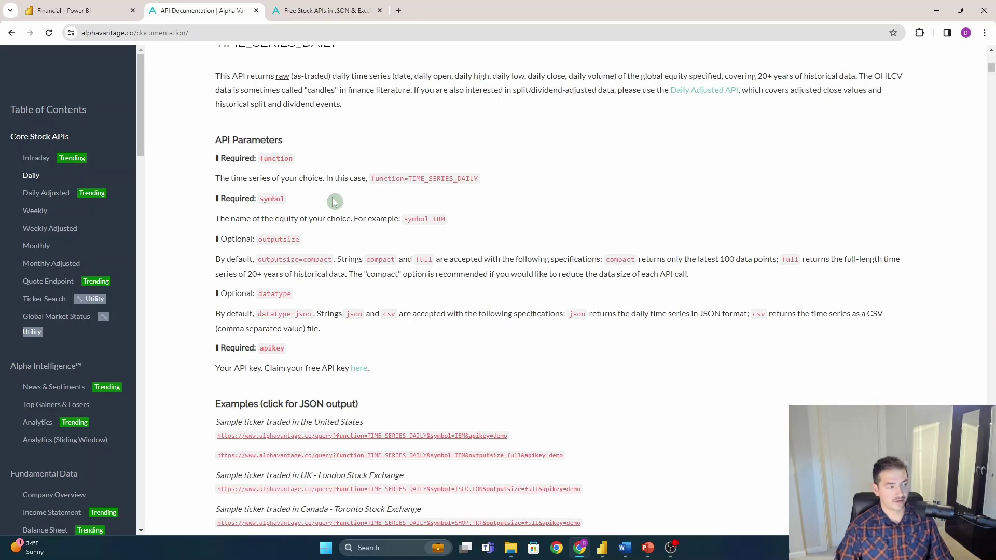
pyautogui.scroll(-1, 326, 208)
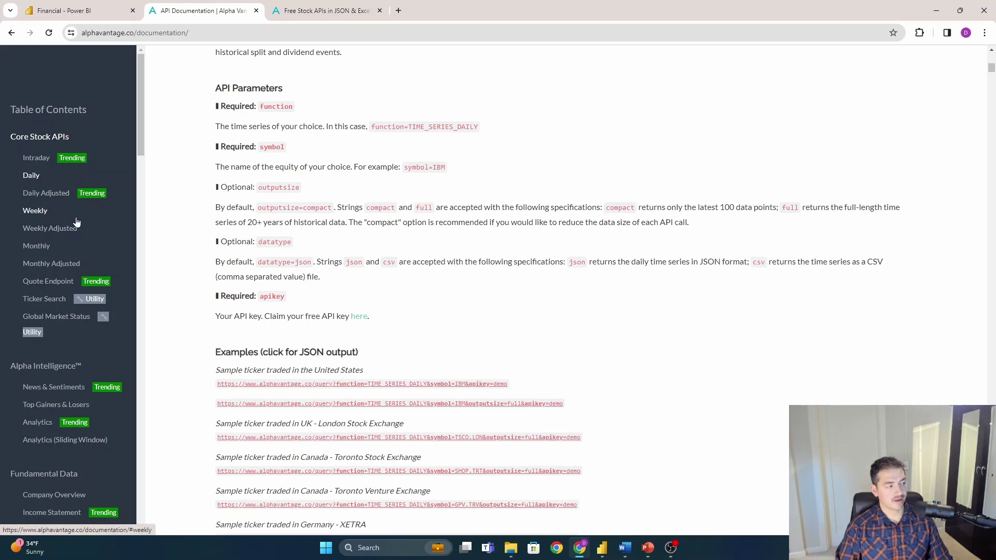
# - Review the TIME_SERIES_DAILY_ADJUSTED, TIME_SERIES_WEEKLY and Quote Endpoint documentation sections
pyautogui.click(56, 198)
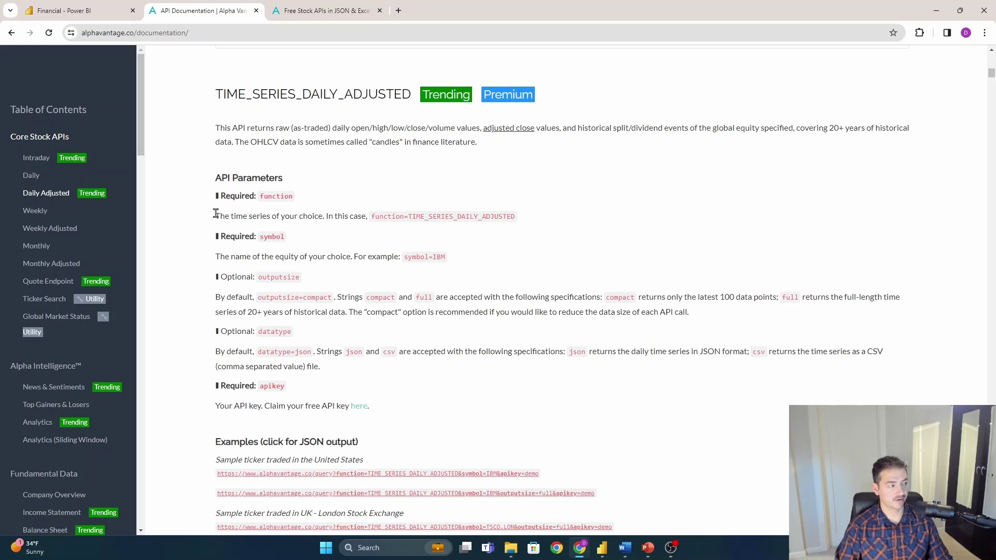
pyautogui.click(69, 220)
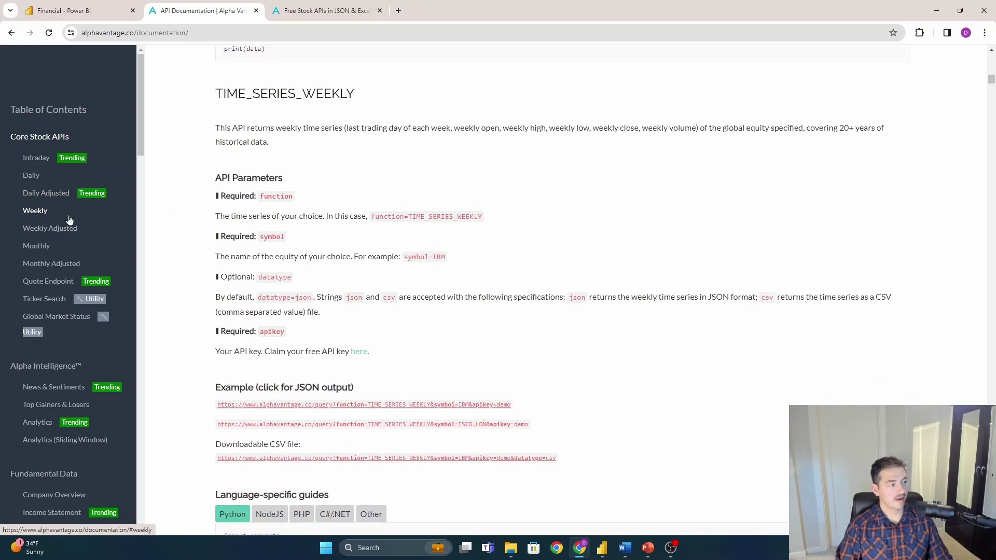
pyautogui.scroll(-1, 62, 233)
pyautogui.click(48, 229)
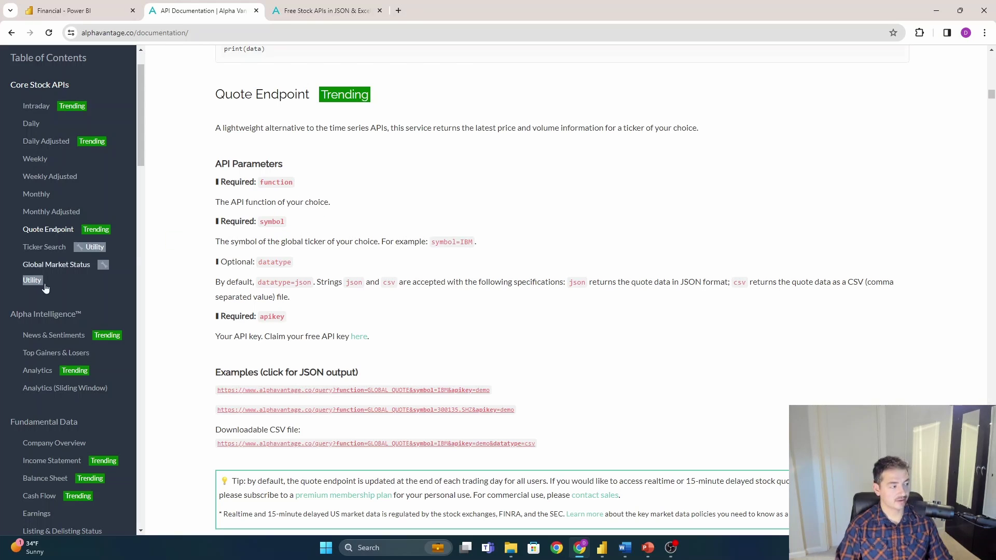
# - Scroll through the Table of Contents to browse the commodity endpoint entries
pyautogui.scroll(-1, 89, 290)
pyautogui.scroll(-3, 83, 270)
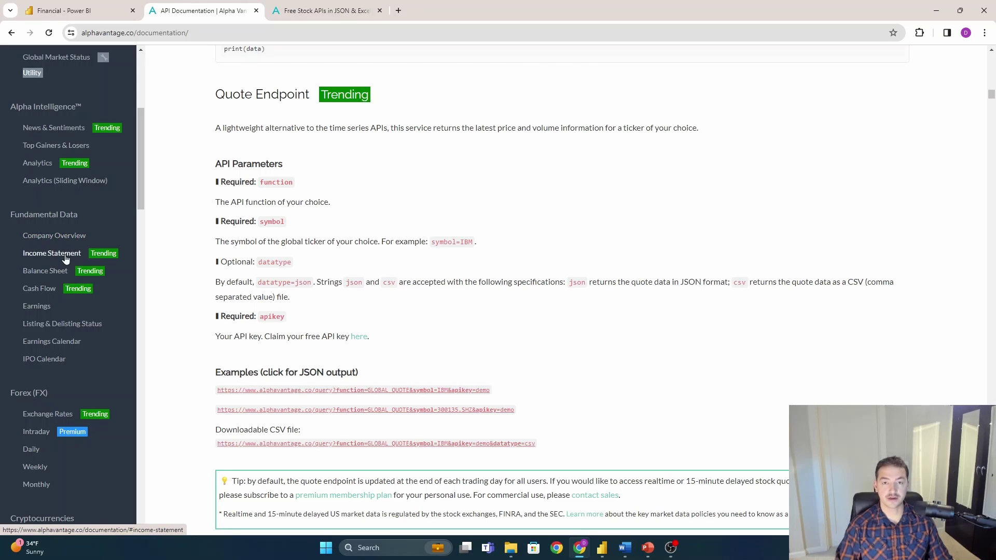
pyautogui.scroll(-4, 66, 258)
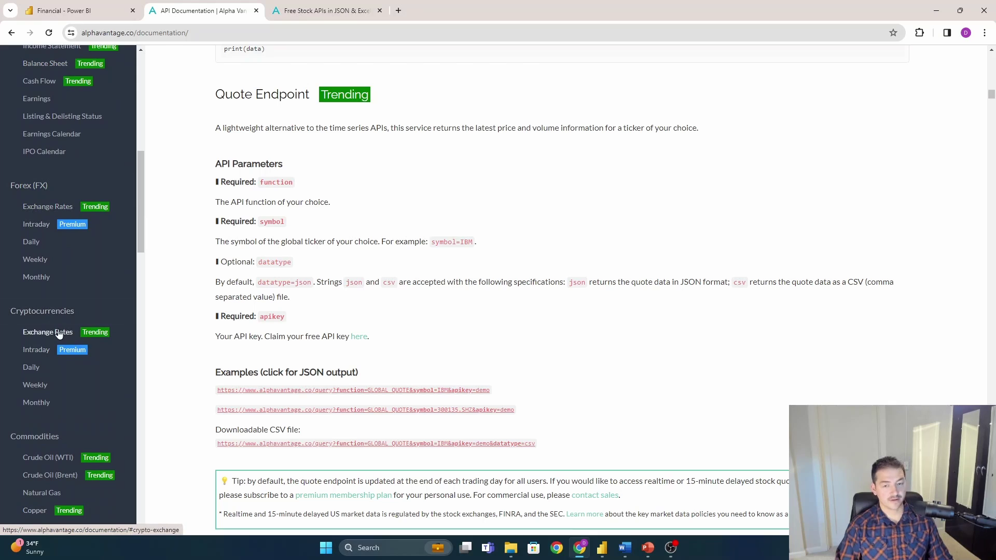
pyautogui.scroll(-5, 46, 235)
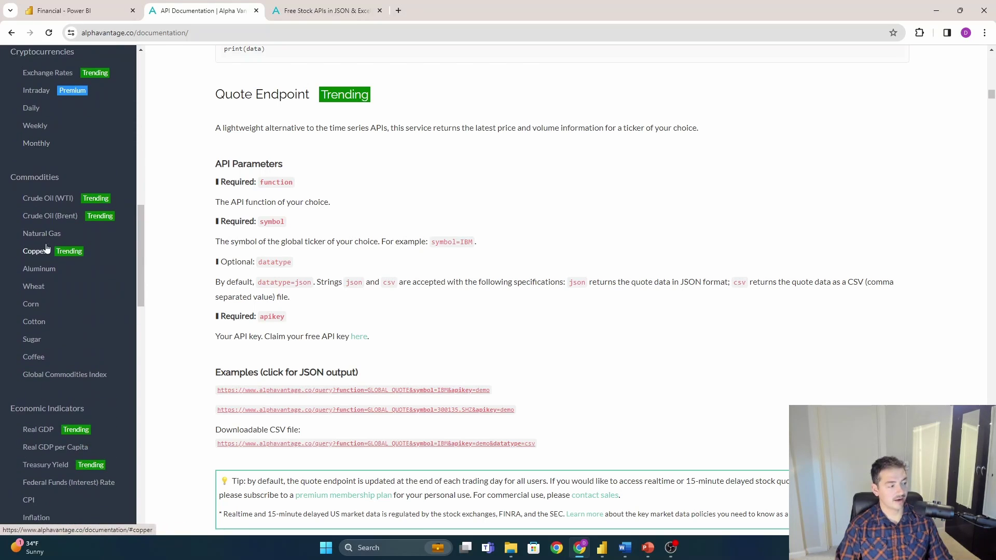
pyautogui.scroll(-3, 45, 247)
pyautogui.scroll(-4, 85, 332)
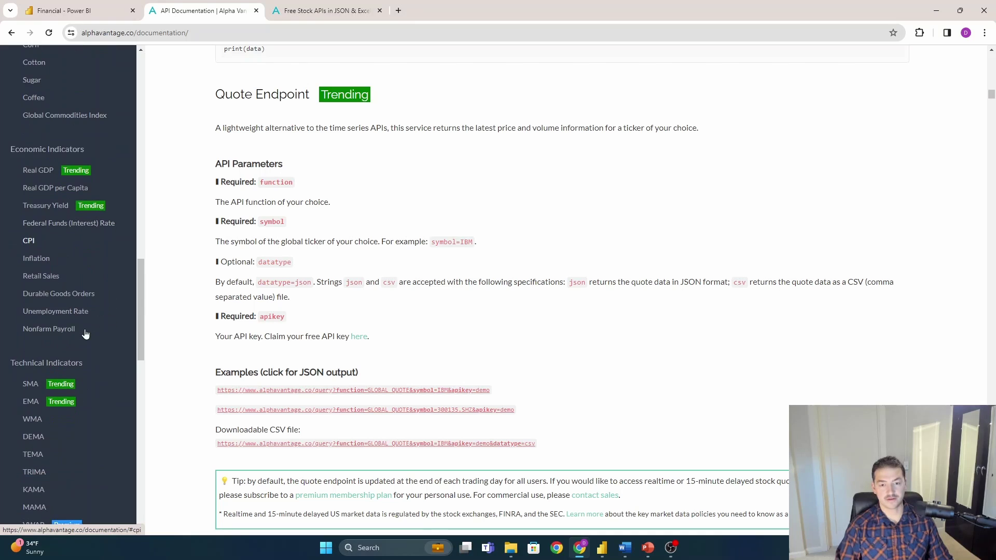
pyautogui.scroll(5, 85, 335)
pyautogui.scroll(10, 85, 336)
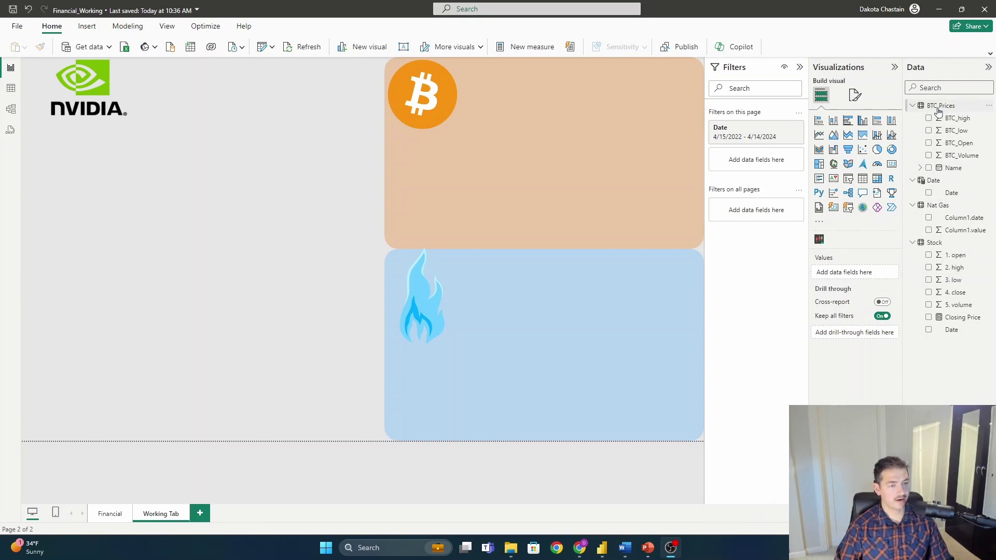
# - Open the BTC Prices query in Power Query Editor via Edit query
pyautogui.rightClick(939, 109)
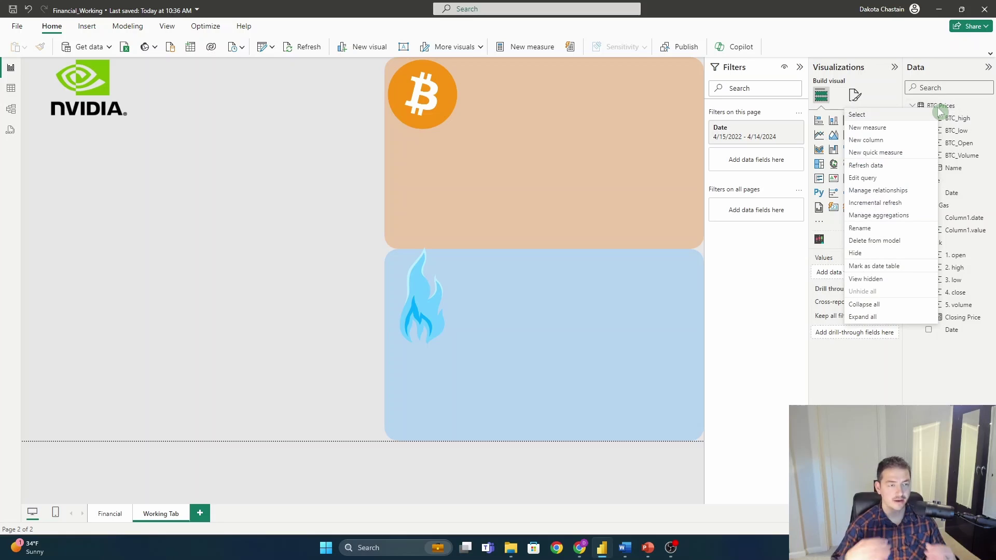
pyautogui.click(879, 179)
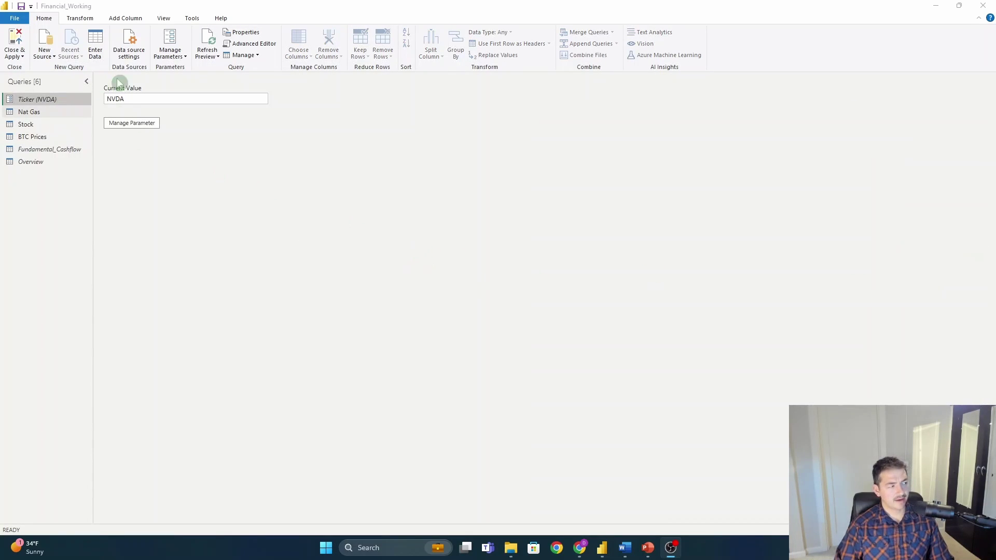
pyautogui.click(169, 60)
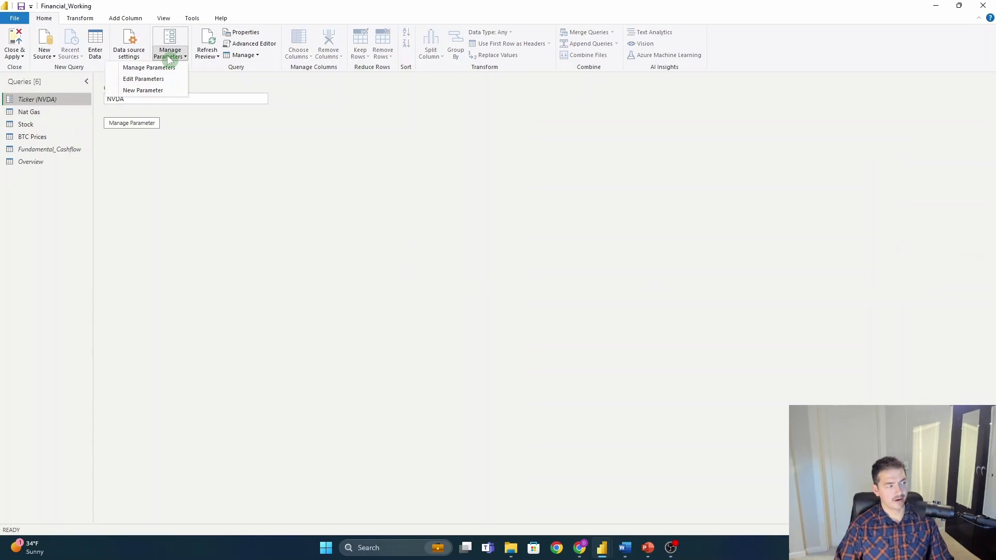
pyautogui.click(166, 117)
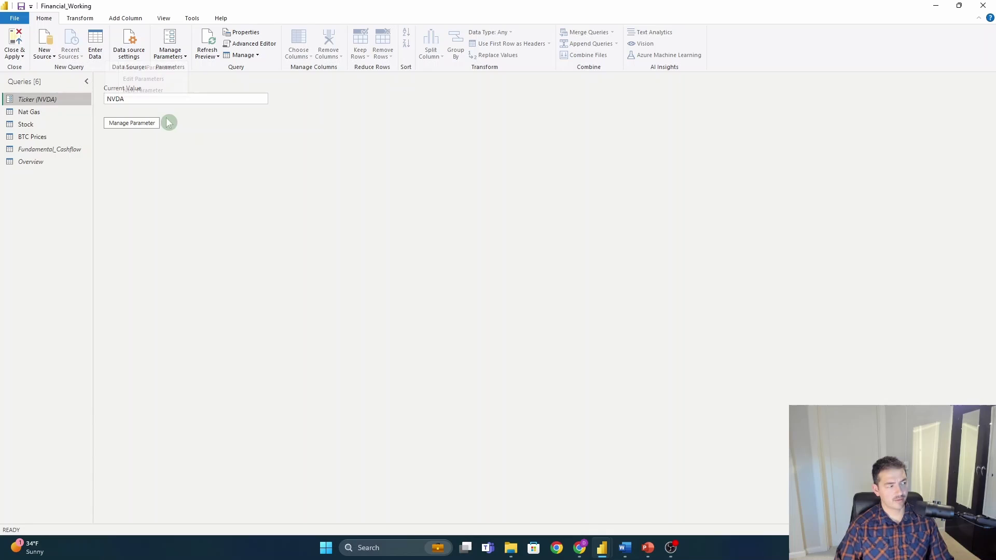
# - Check the Ticker parameter's NVDA value, then add a new parameter from Manage Parameters
pyautogui.doubleClick(134, 99)
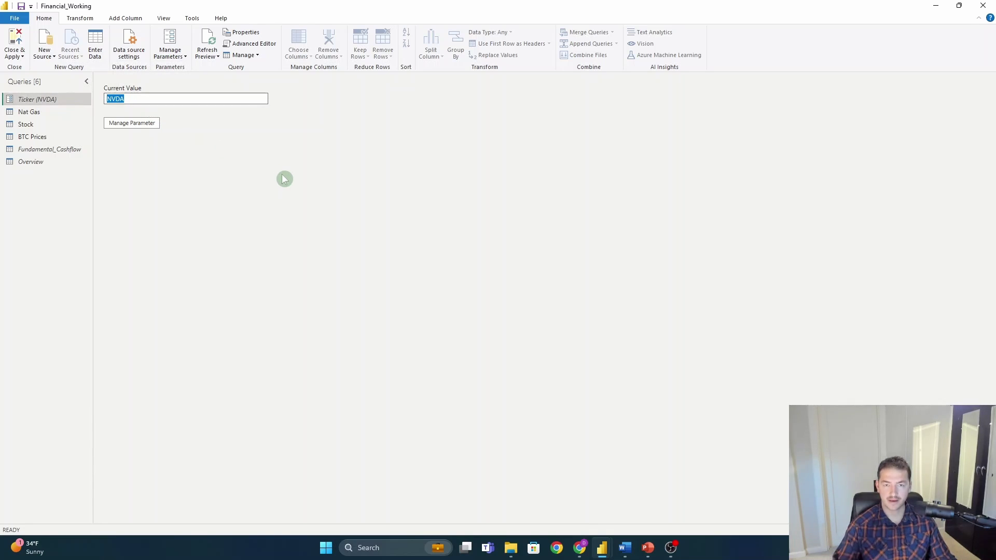
pyautogui.click(191, 105)
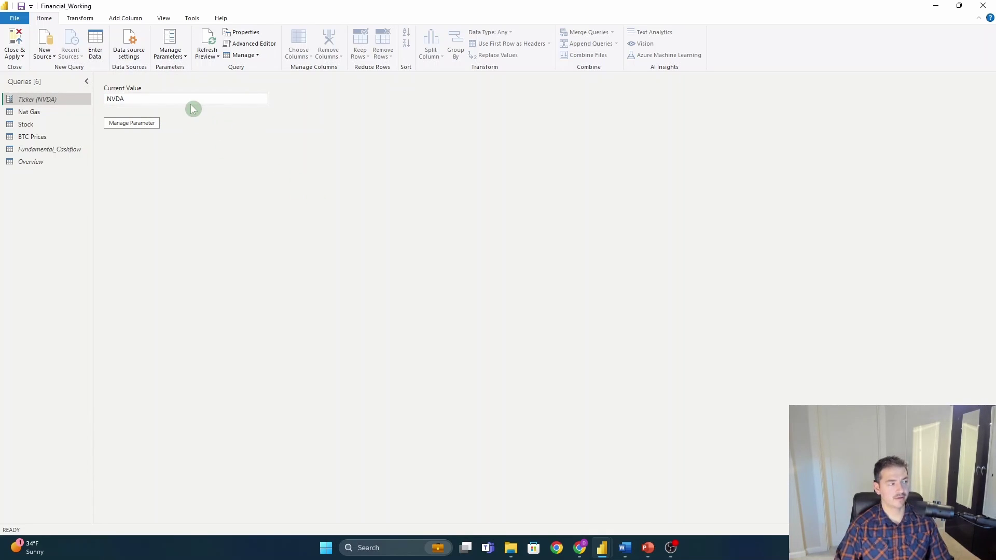
pyautogui.click(175, 60)
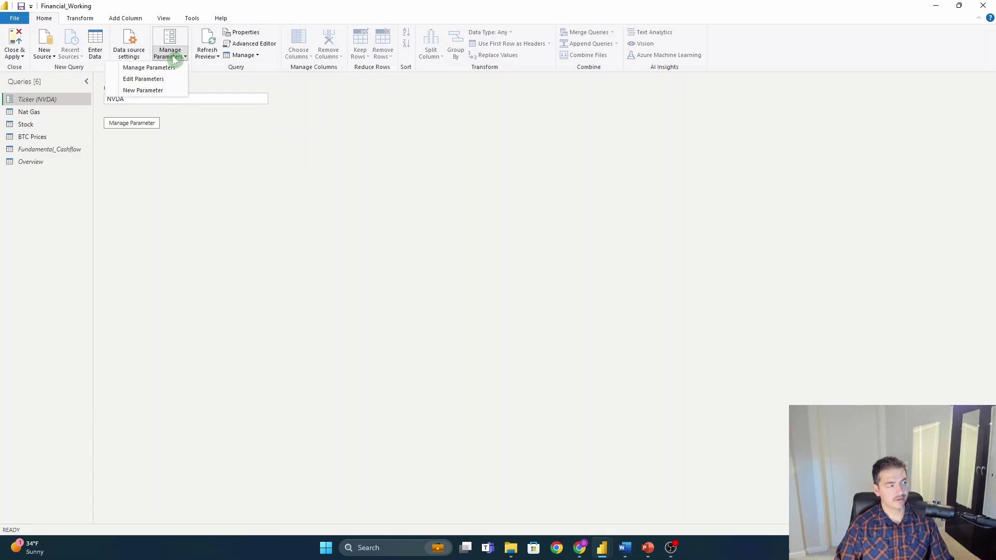
pyautogui.click(158, 90)
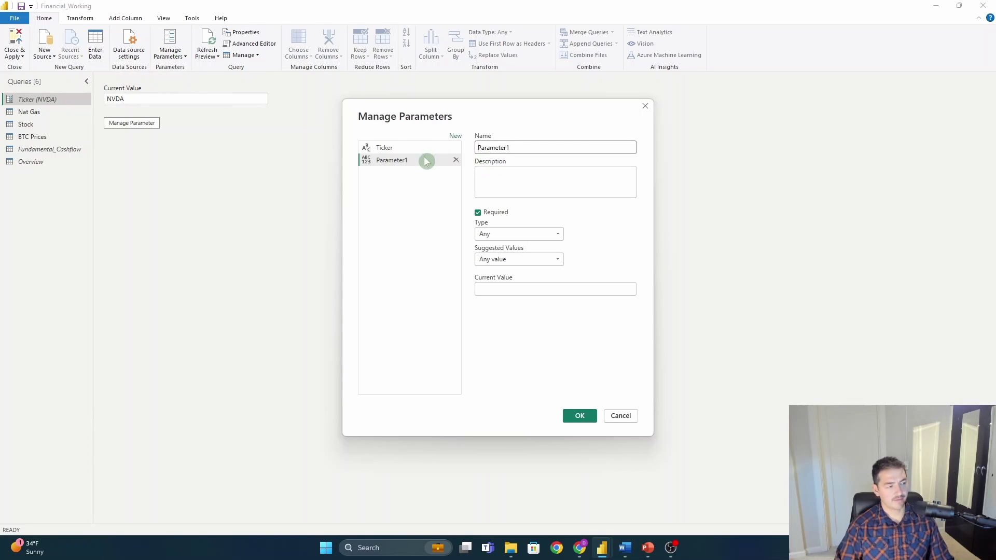
# - Change the Ticker parameter's current value from NVDA to AAPL, keeping Text type
pyautogui.click(389, 152)
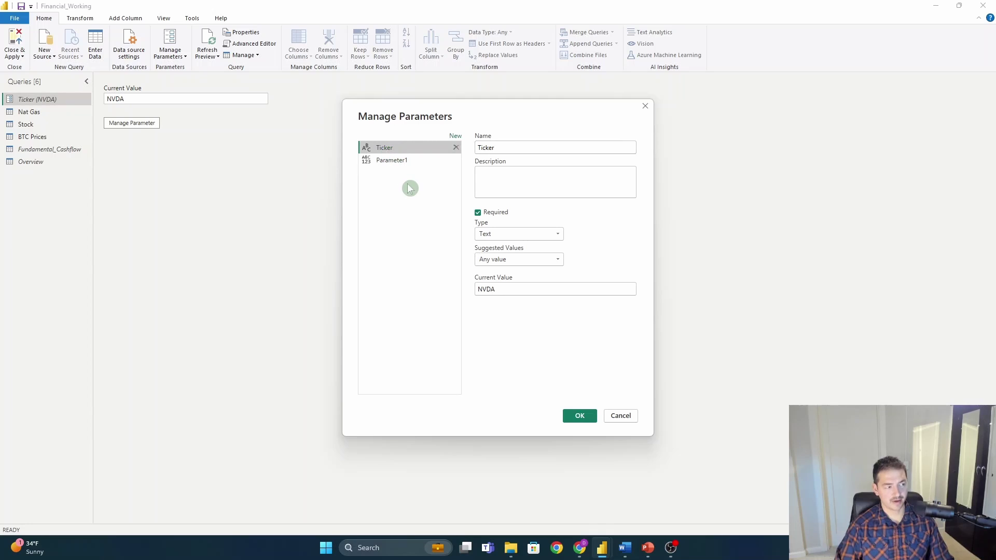
pyautogui.click(539, 236)
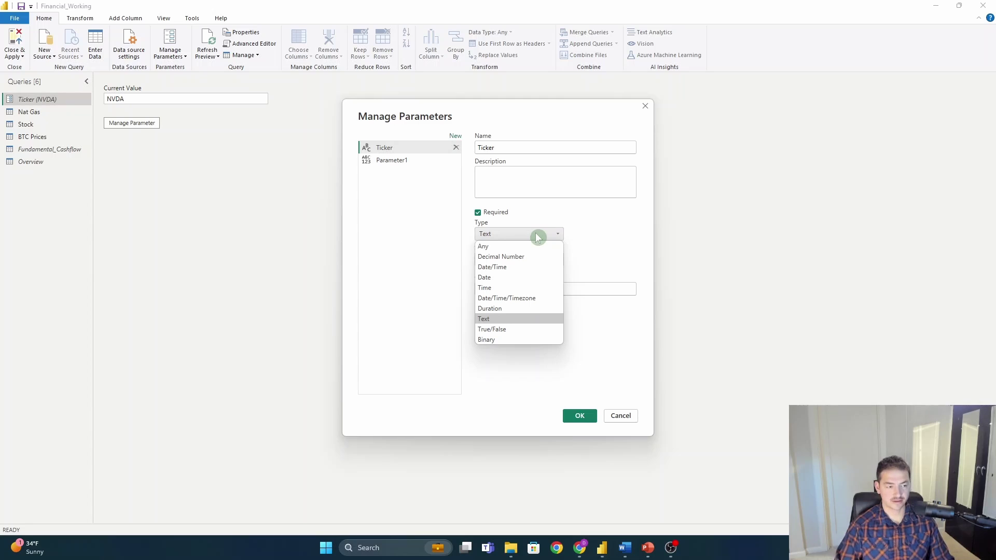
pyautogui.click(566, 228)
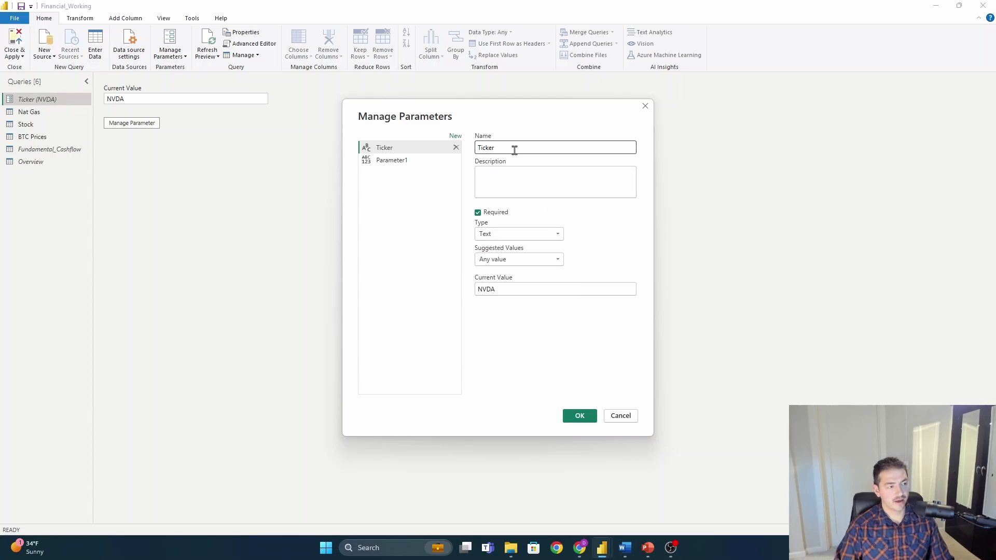
pyautogui.moveTo(513, 149); pyautogui.dragTo(472, 161)
pyautogui.click(512, 189)
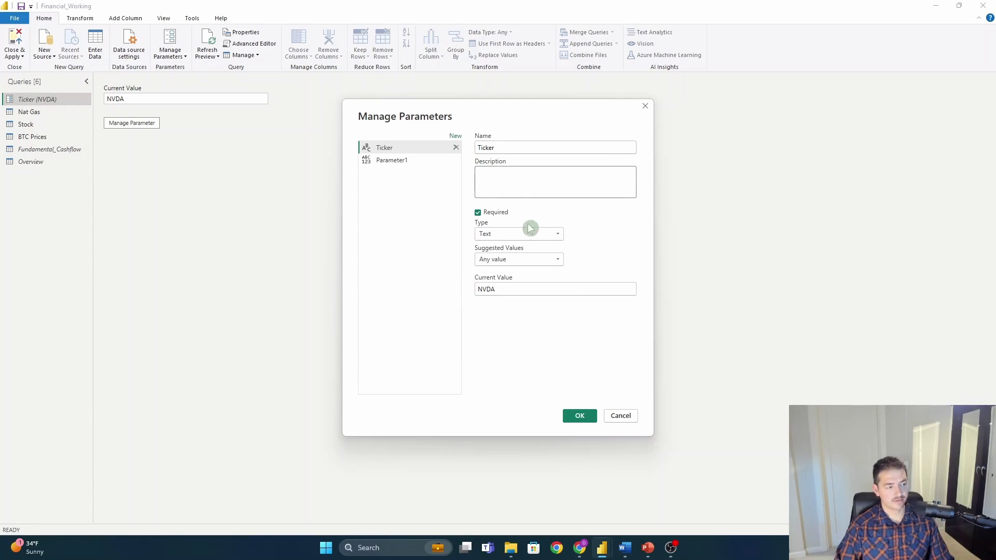
pyautogui.moveTo(519, 289); pyautogui.dragTo(395, 295)
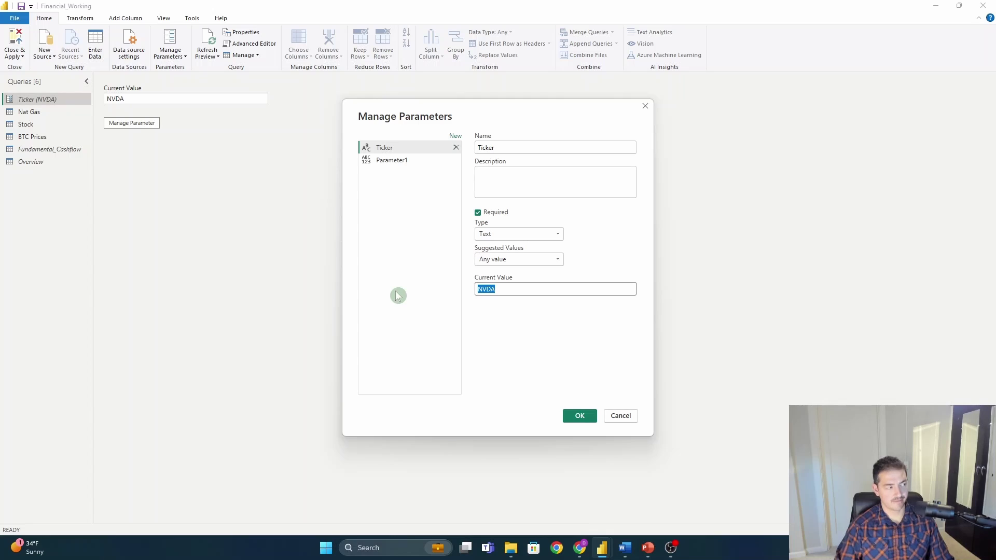
pyautogui.write('AAP')
pyautogui.press('BackSpace')
pyautogui.press('BackSpace')
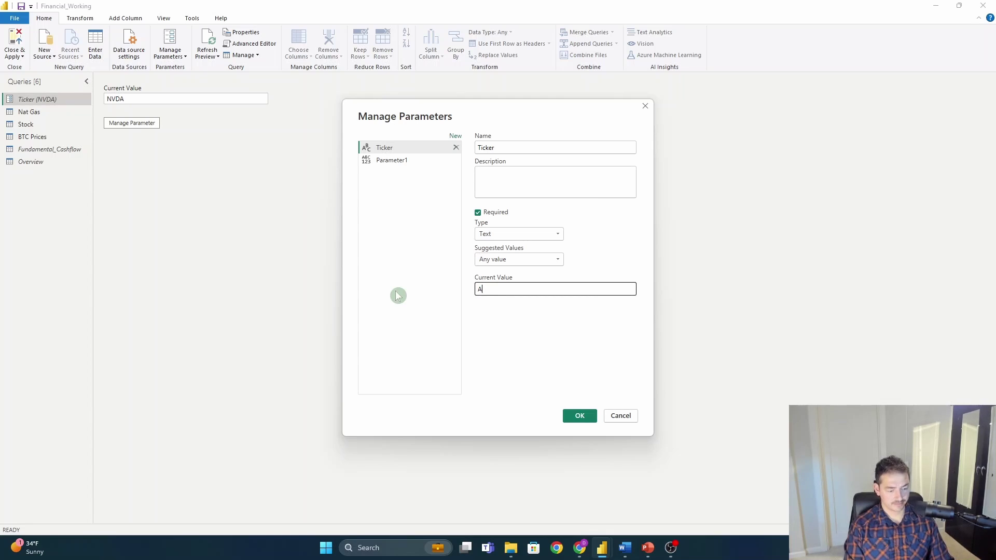
pyautogui.write('APL')
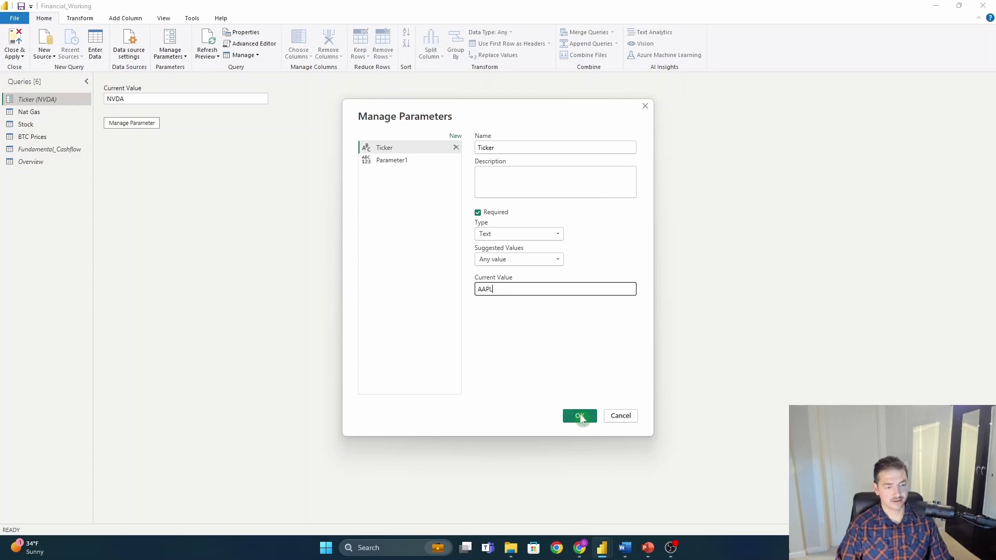
pyautogui.click(580, 417)
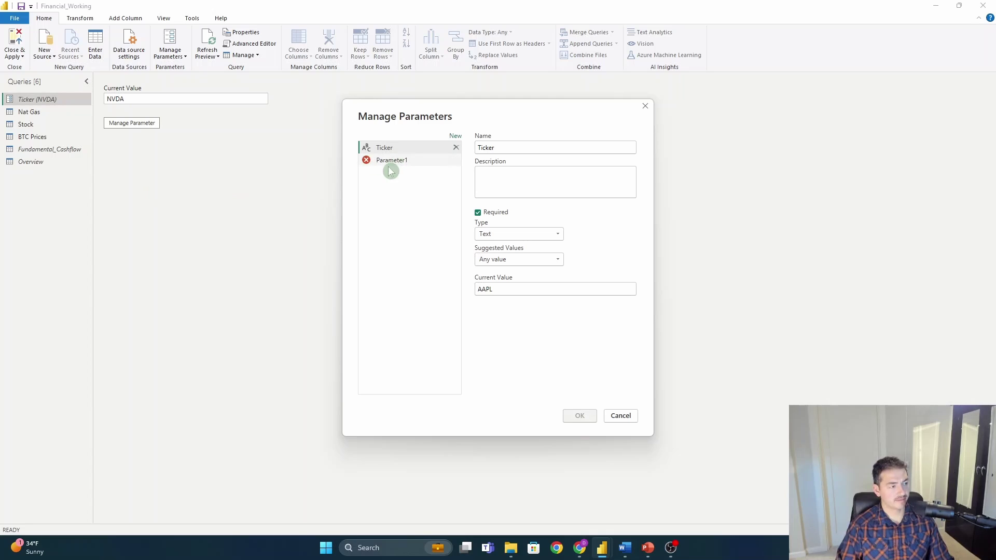
# - Delete the erroring Parameter1 and confirm the parameter changes
pyautogui.click(456, 159)
pyautogui.click(579, 415)
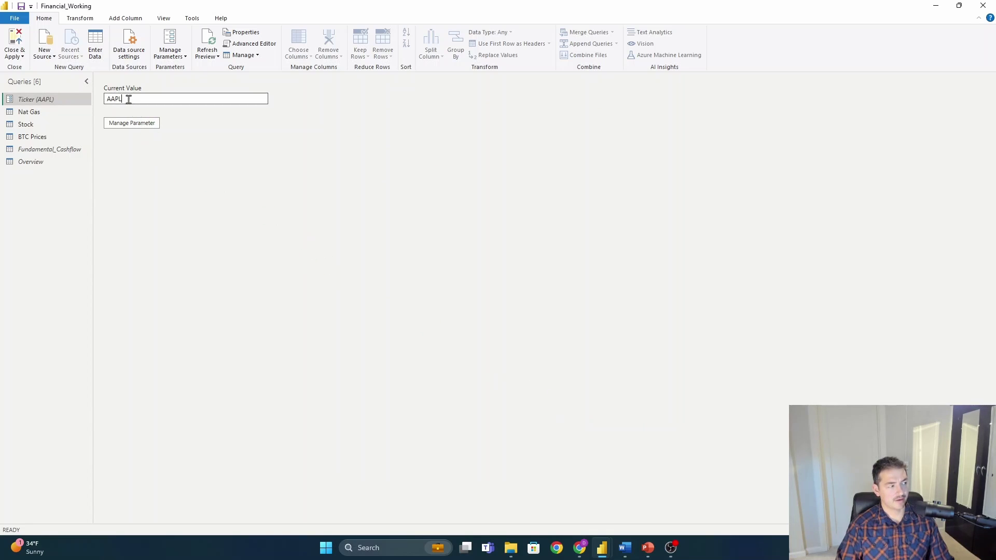
pyautogui.moveTo(127, 98); pyautogui.dragTo(66, 95)
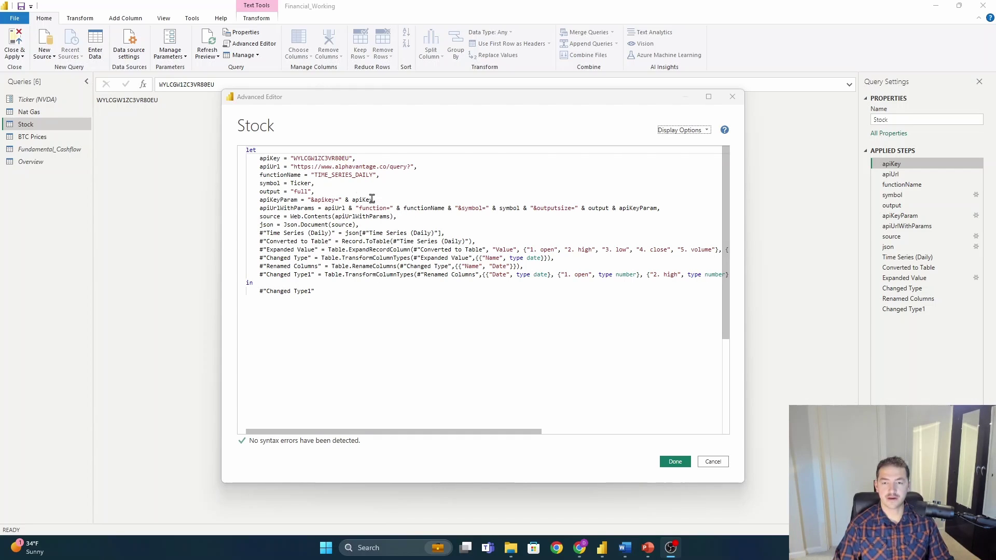
# - Read through the apiKey and apiUrl lines of the Stock query's M code
pyautogui.moveTo(258, 159); pyautogui.dragTo(382, 155)
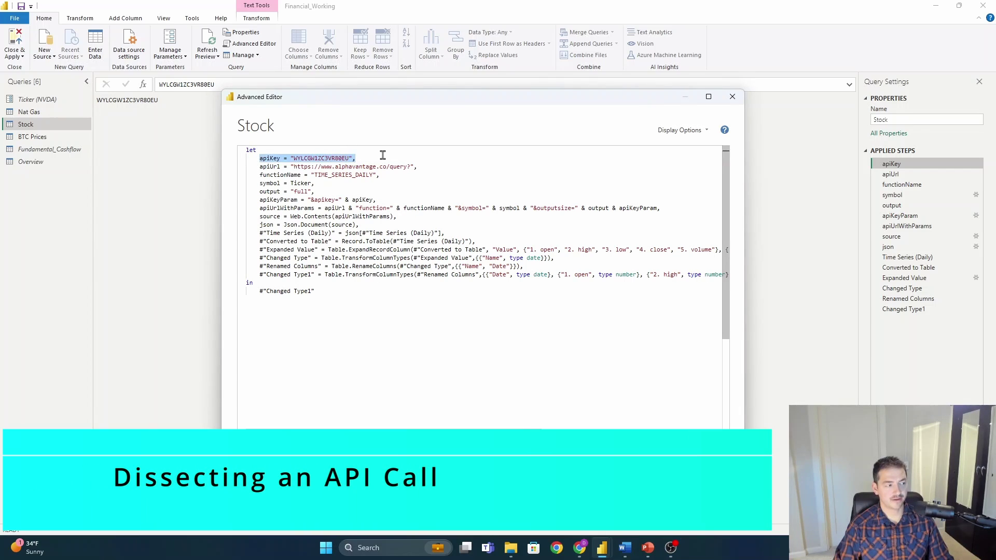
pyautogui.click(305, 174)
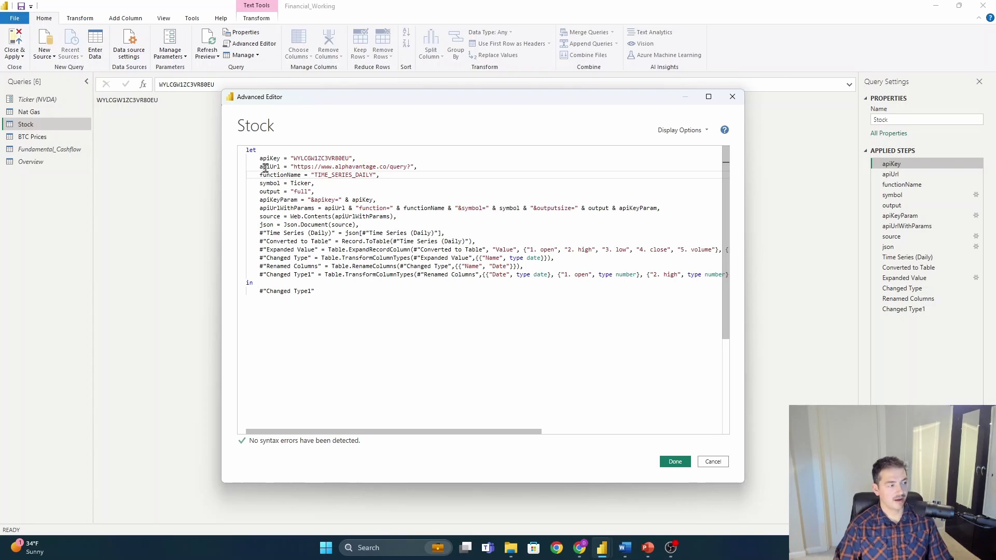
pyautogui.moveTo(256, 167); pyautogui.dragTo(426, 167)
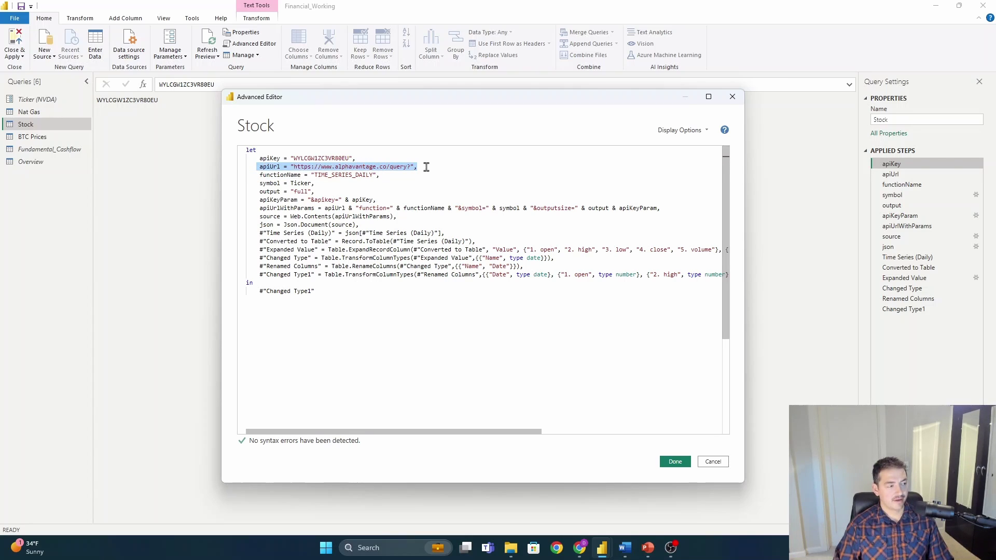
pyautogui.click(427, 173)
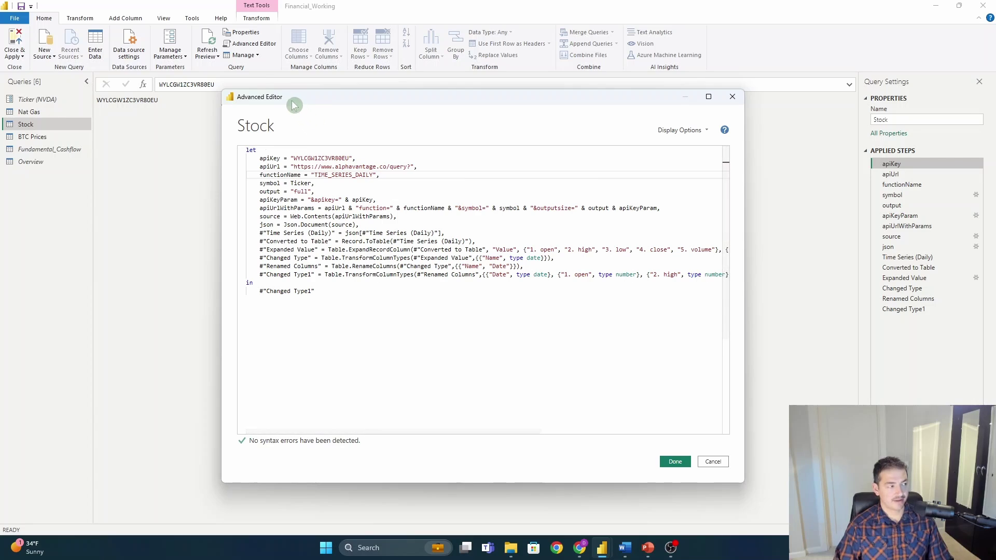
pyautogui.click(732, 96)
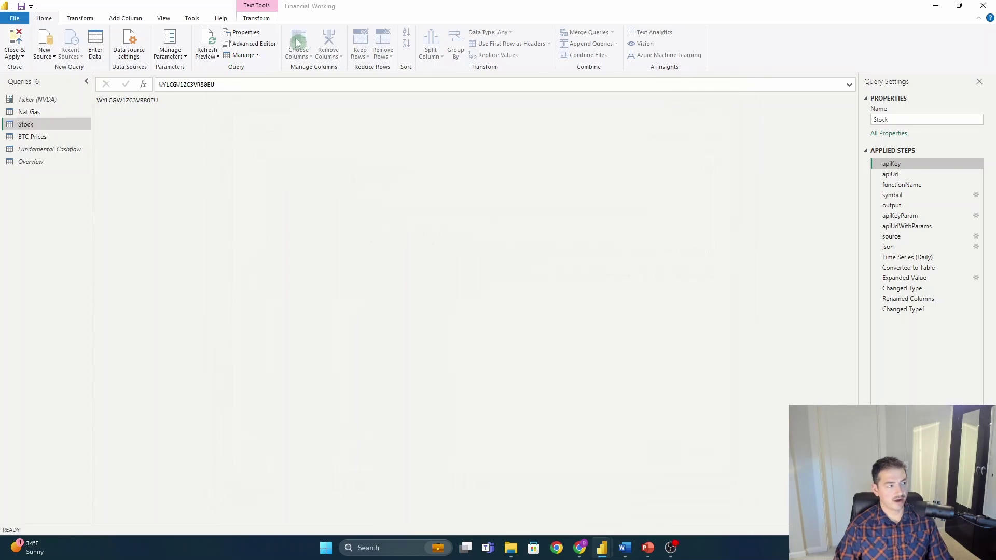
pyautogui.click(254, 44)
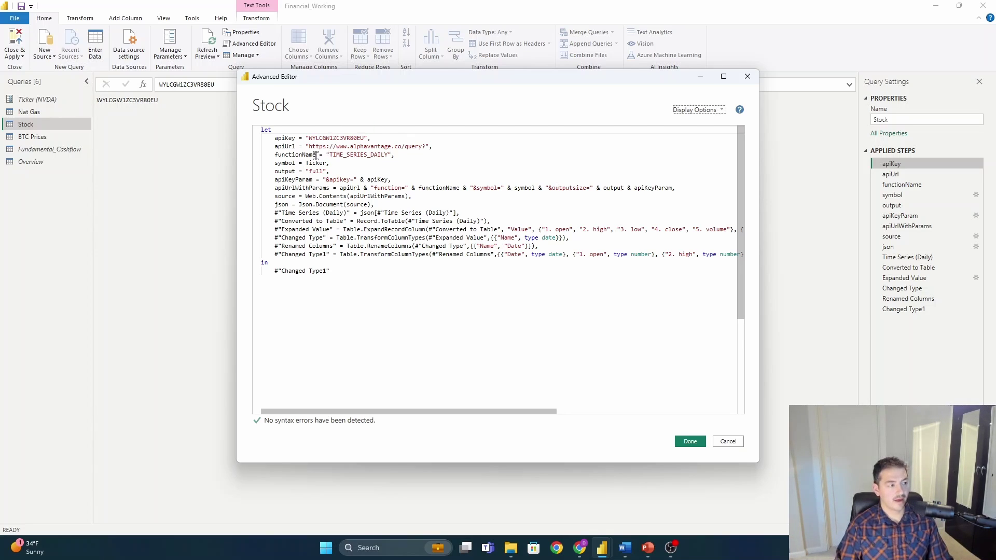
pyautogui.moveTo(322, 155); pyautogui.dragTo(410, 159)
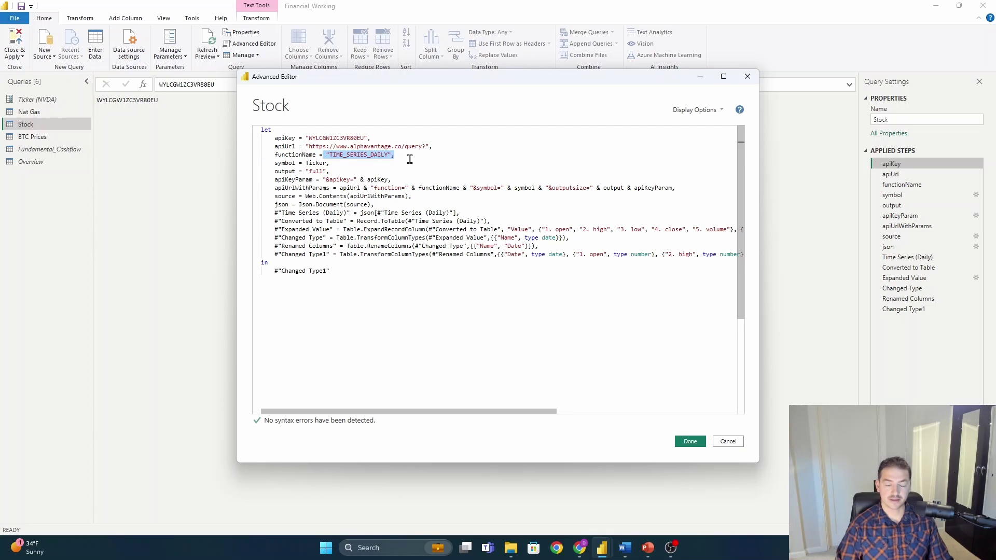
pyautogui.click(405, 161)
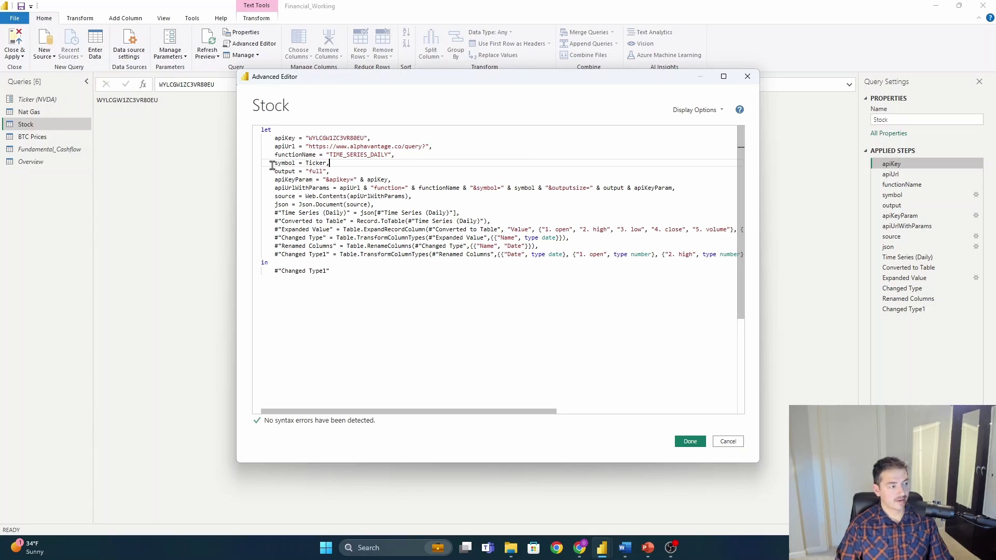
pyautogui.moveTo(272, 165); pyautogui.dragTo(329, 164)
pyautogui.click(343, 155)
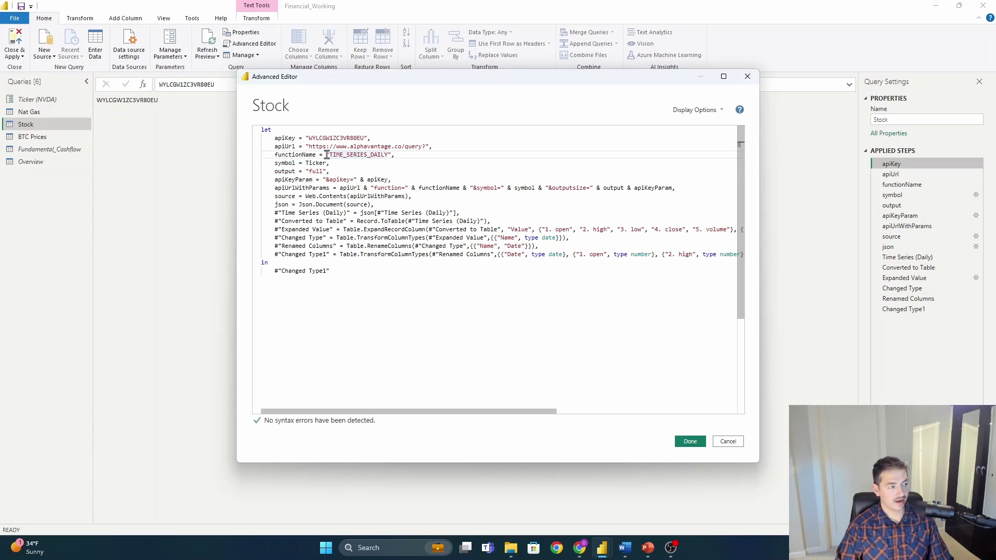
pyautogui.doubleClick(317, 164)
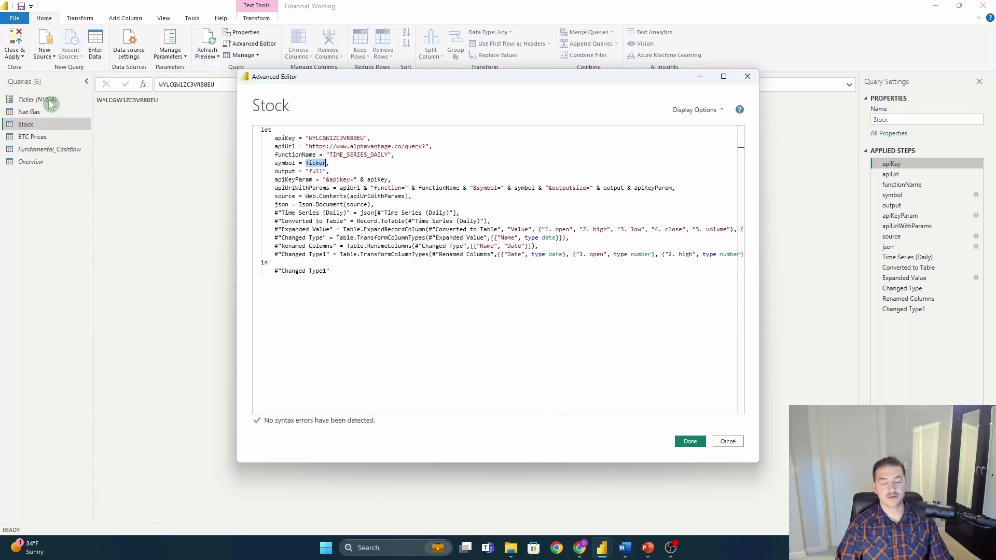
pyautogui.press('End')
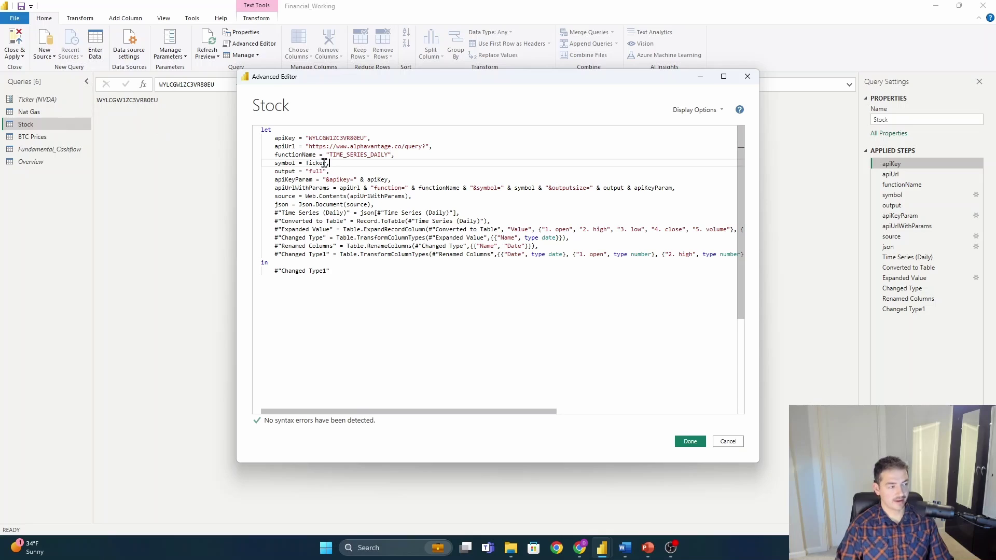
pyautogui.moveTo(318, 164)
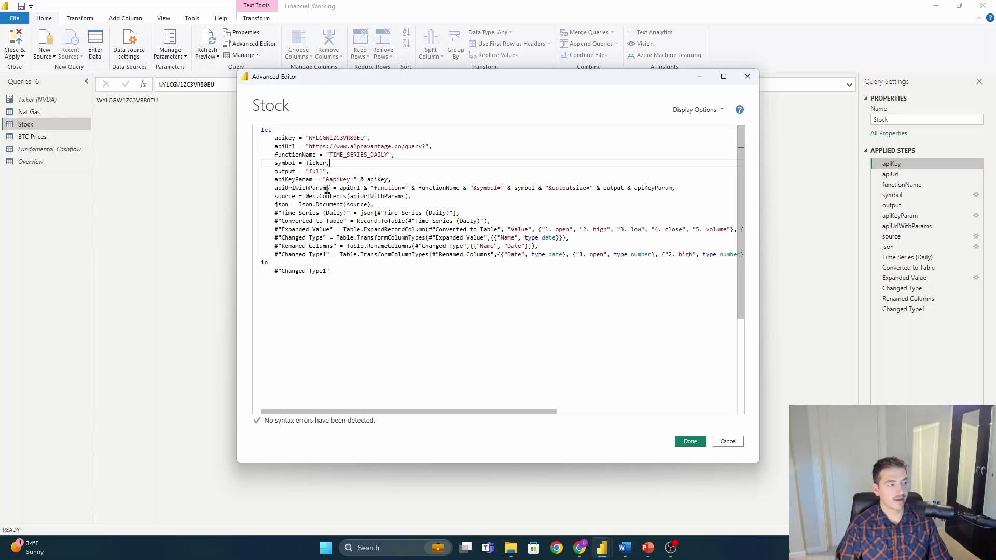
pyautogui.click(273, 180)
pyautogui.keyDown('shift'); pyautogui.click(401, 177); pyautogui.keyUp('shift')
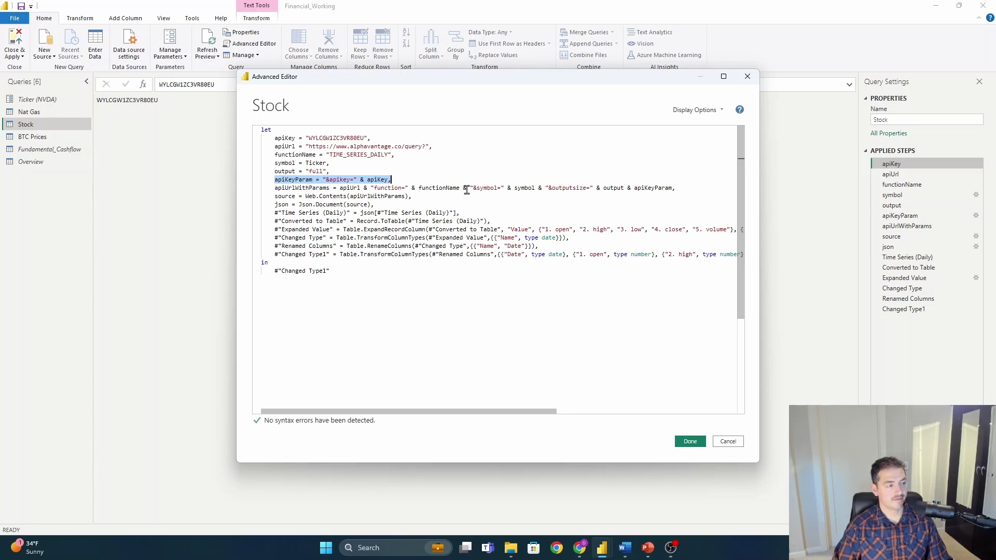
pyautogui.click(469, 205)
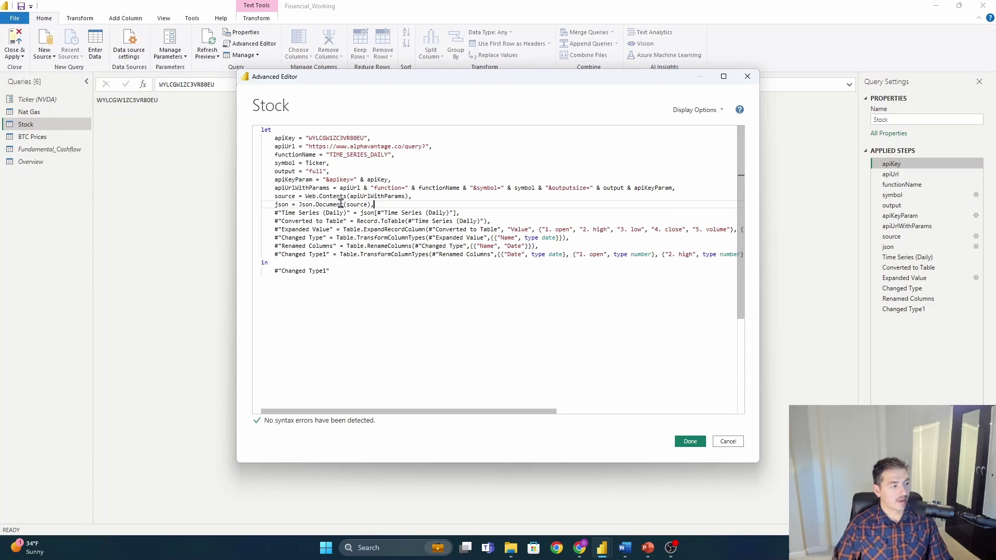
pyautogui.click(703, 441)
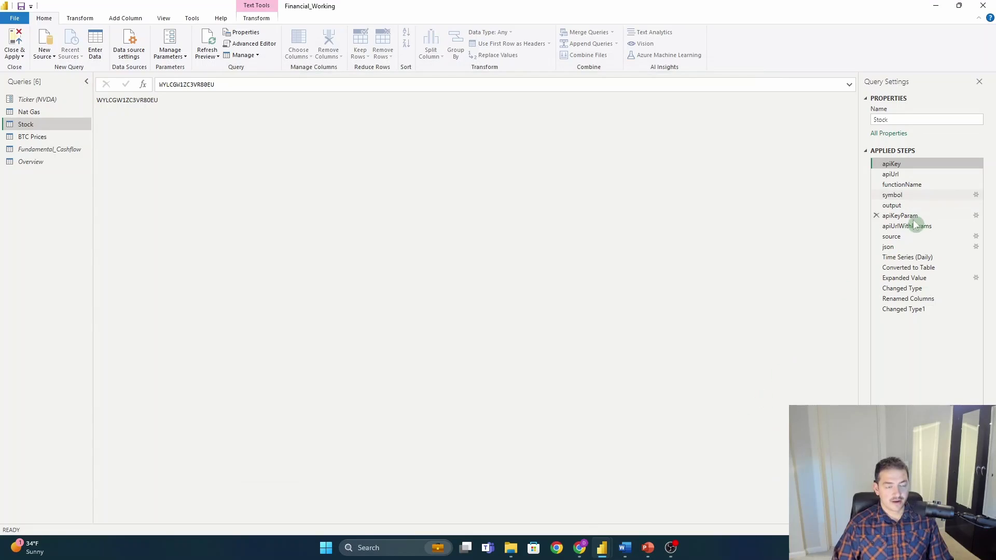
# - Inspect the full concatenated request URL in the apiUrlWithParams step without editing it
pyautogui.click(910, 248)
pyautogui.click(914, 236)
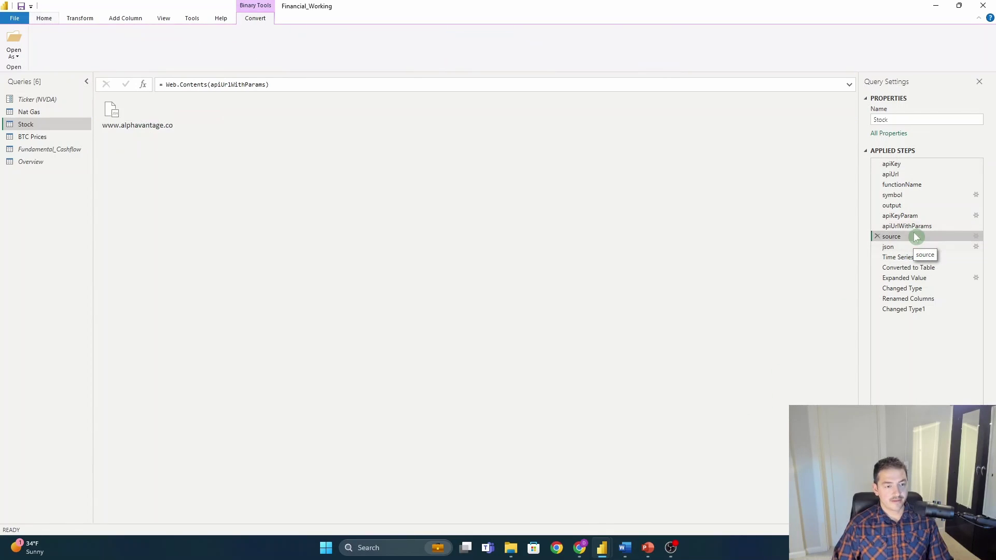
pyautogui.click(918, 227)
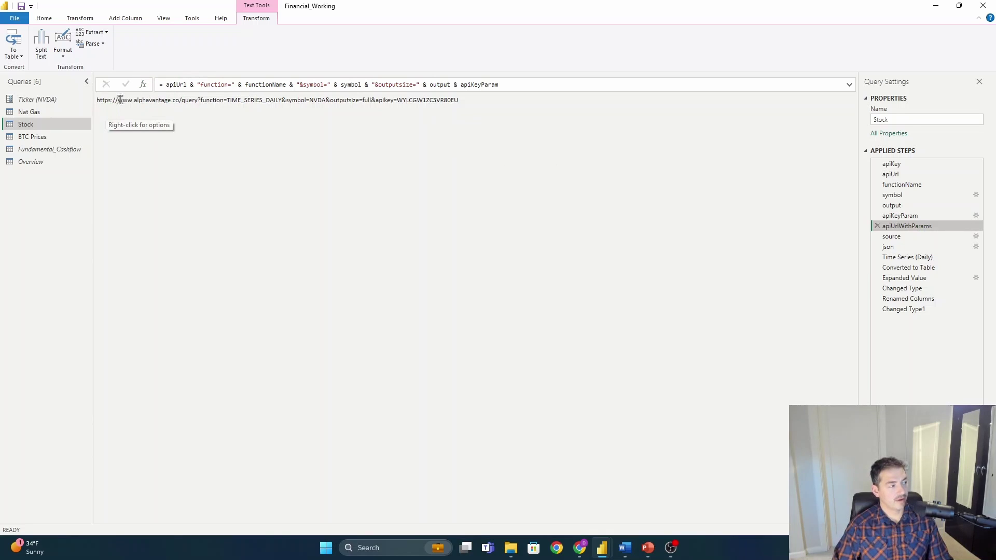
pyautogui.click(161, 85)
pyautogui.hotkey('ctrl', 'a')
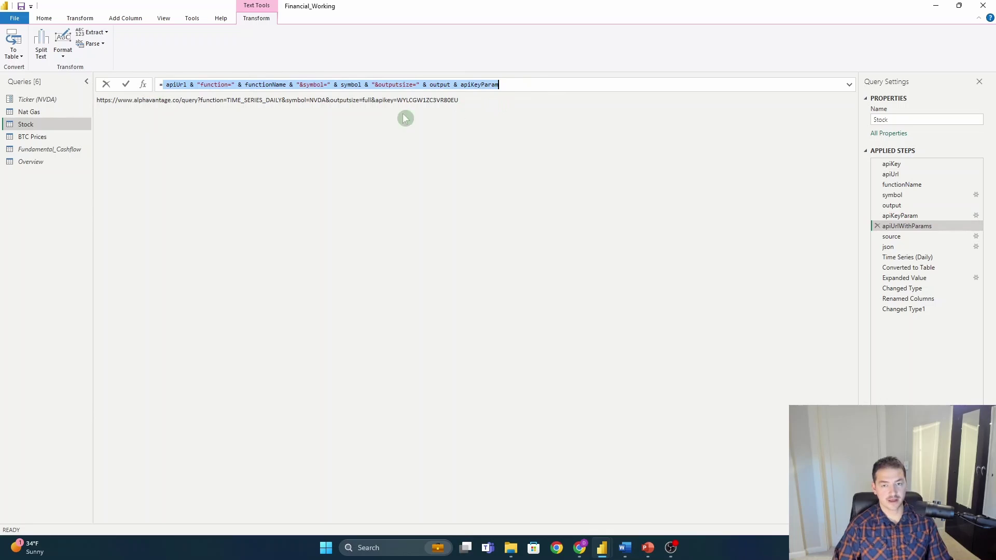
pyautogui.press('Escape')
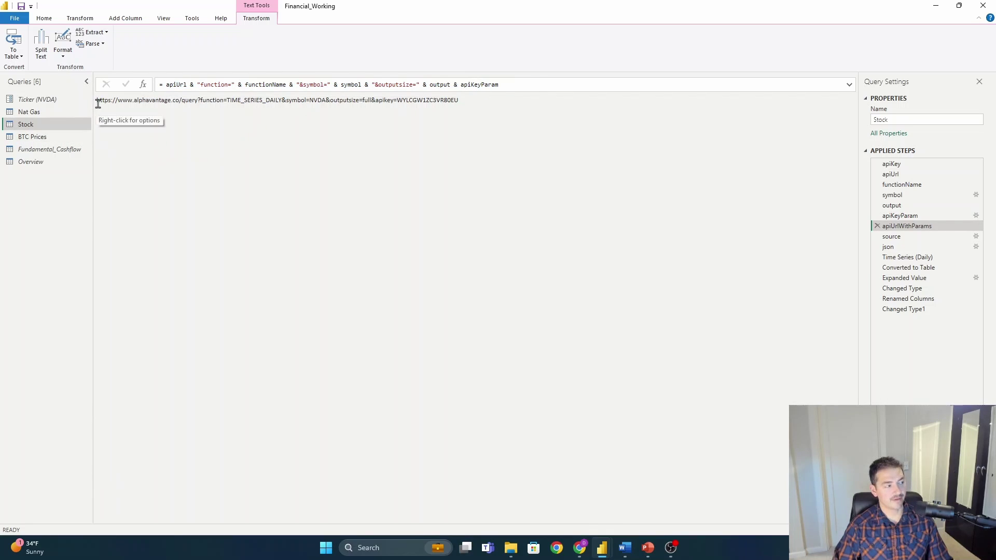
pyautogui.moveTo(98, 103); pyautogui.dragTo(551, 107)
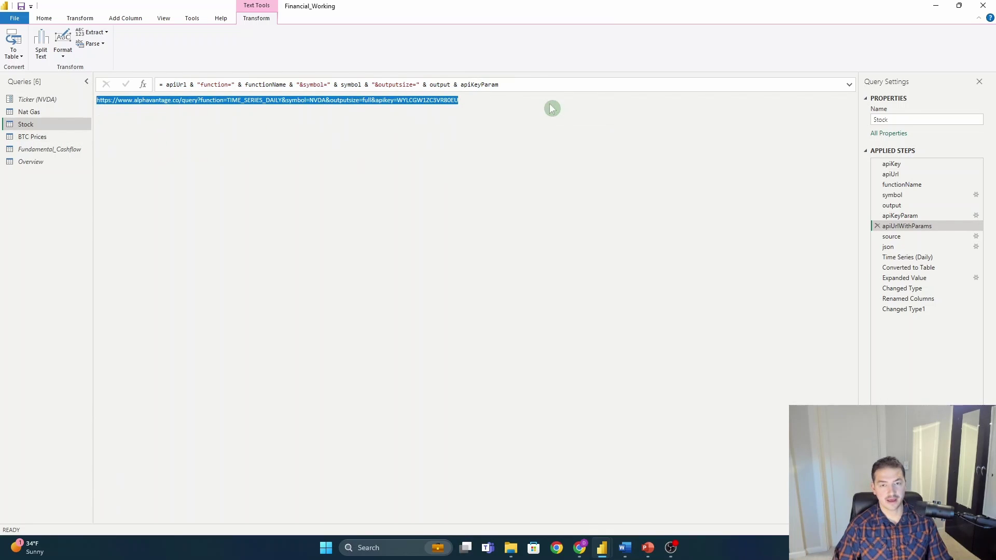
pyautogui.click(241, 112)
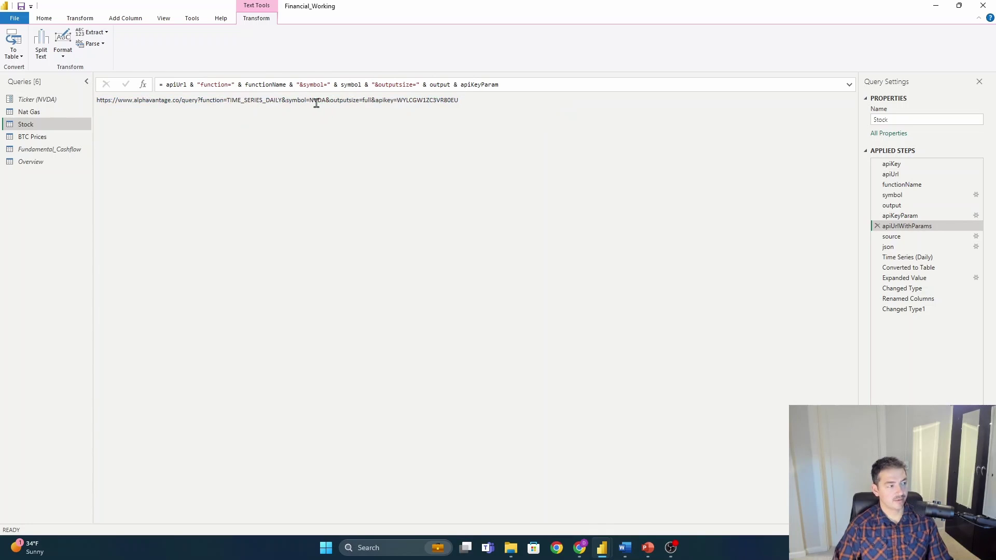
pyautogui.click(370, 109)
pyautogui.click(432, 126)
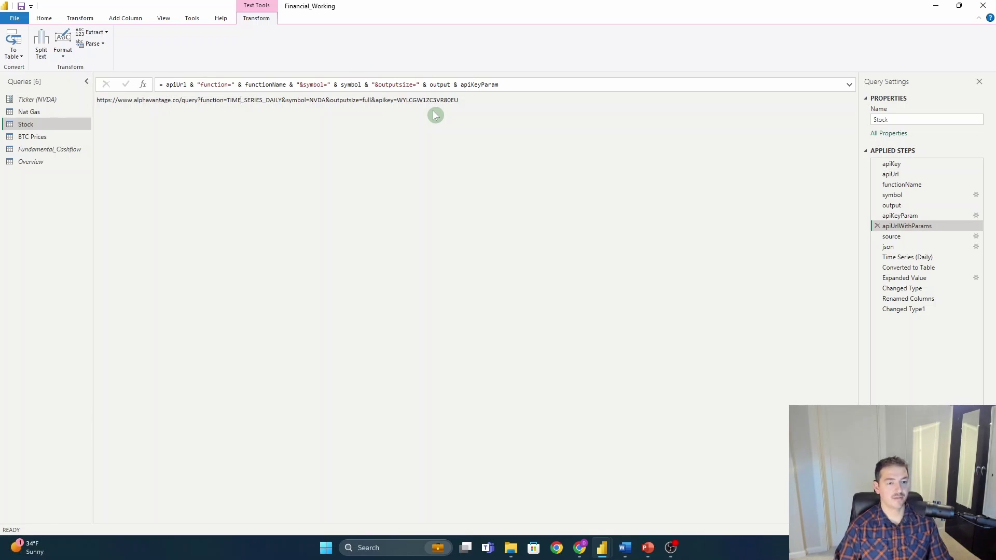
pyautogui.click(933, 237)
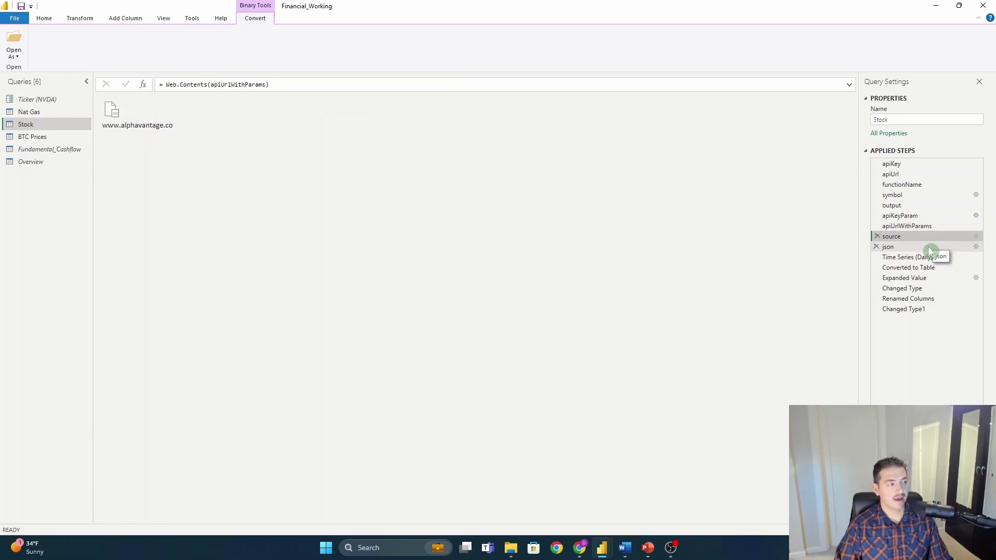
# - Step from the parsed JSON and Time Series (Daily) records to the Expanded Value open/high/low/close/volume columns
pyautogui.click(928, 247)
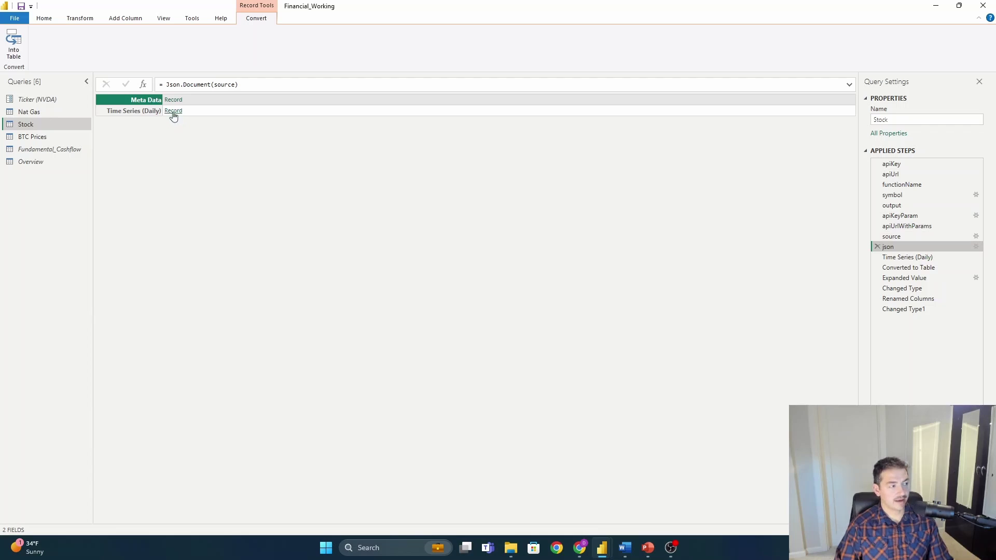
pyautogui.click(901, 260)
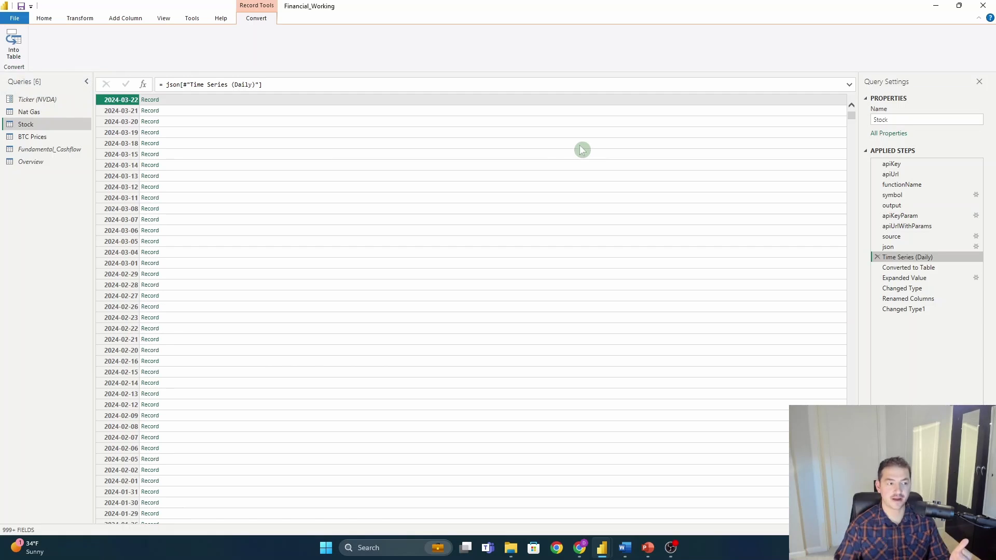
pyautogui.click(929, 267)
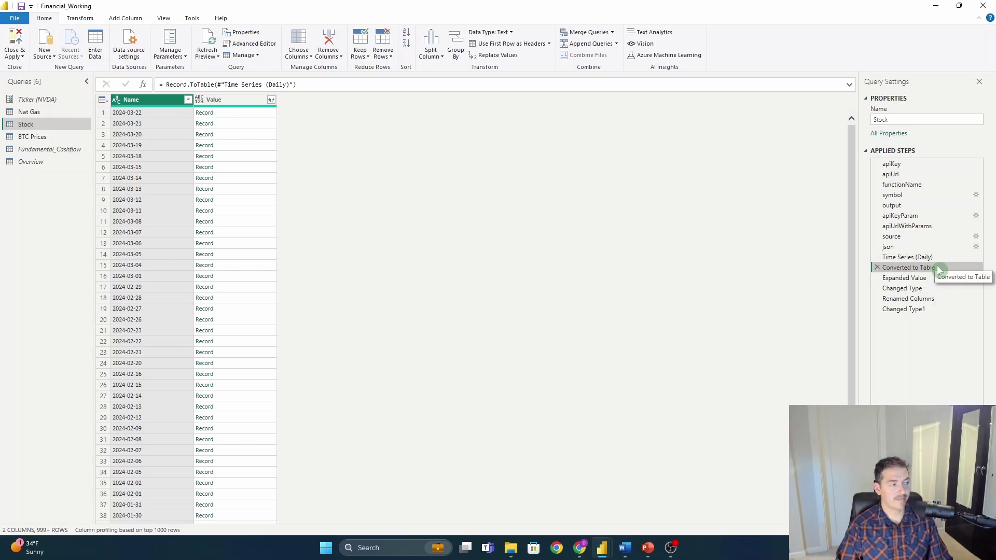
pyautogui.click(270, 100)
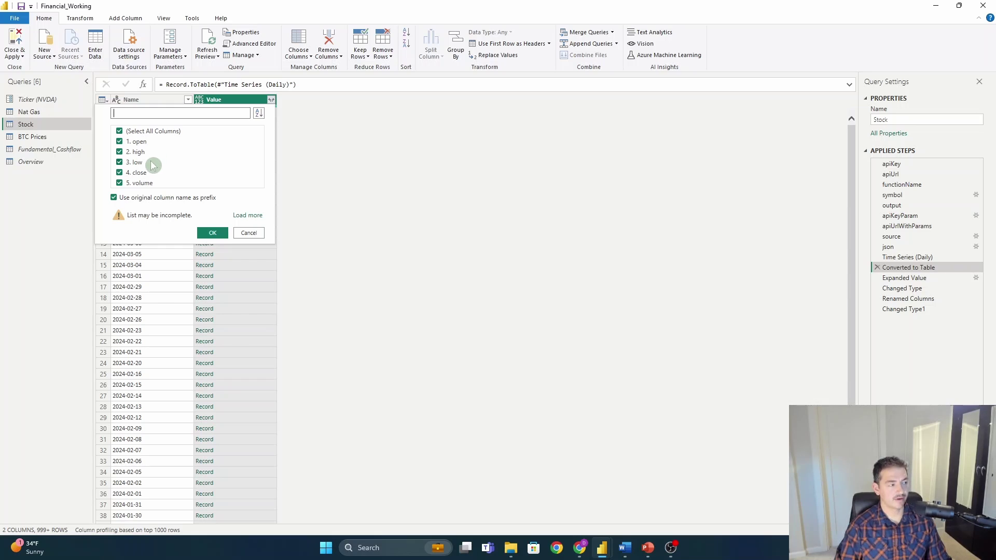
pyautogui.click(252, 232)
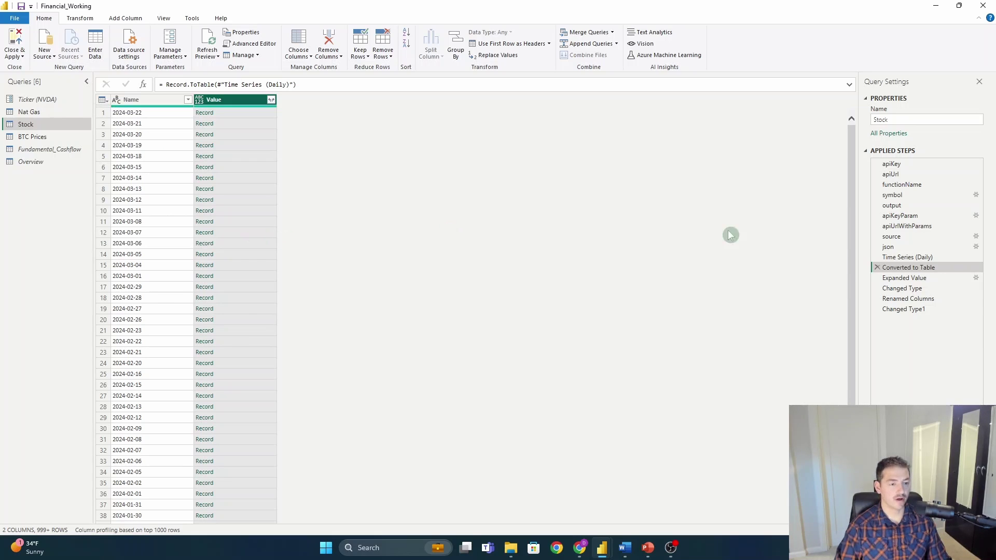
pyautogui.click(943, 278)
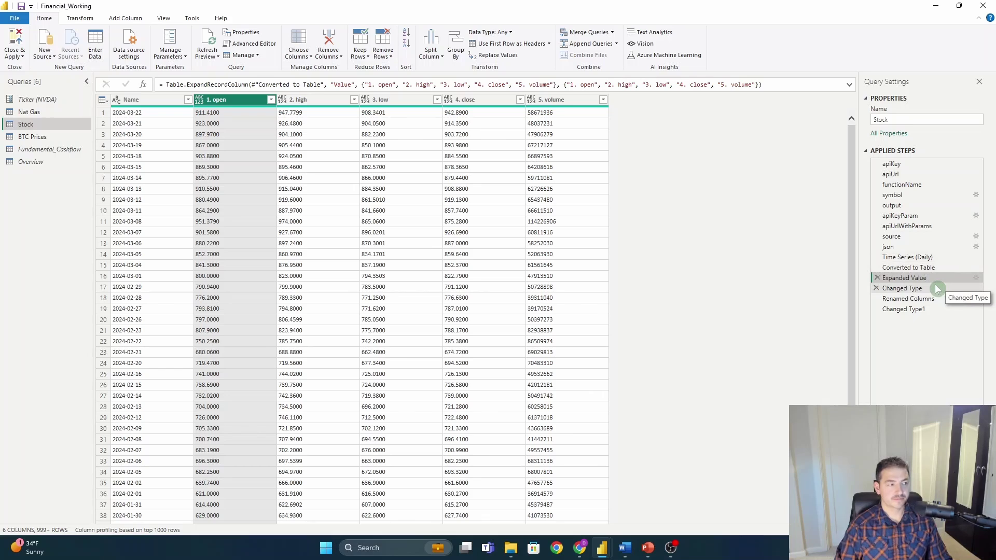
# - Review the Changed Type, Name-to-Date rename and decimal conversion steps, then Close & Apply
pyautogui.click(937, 286)
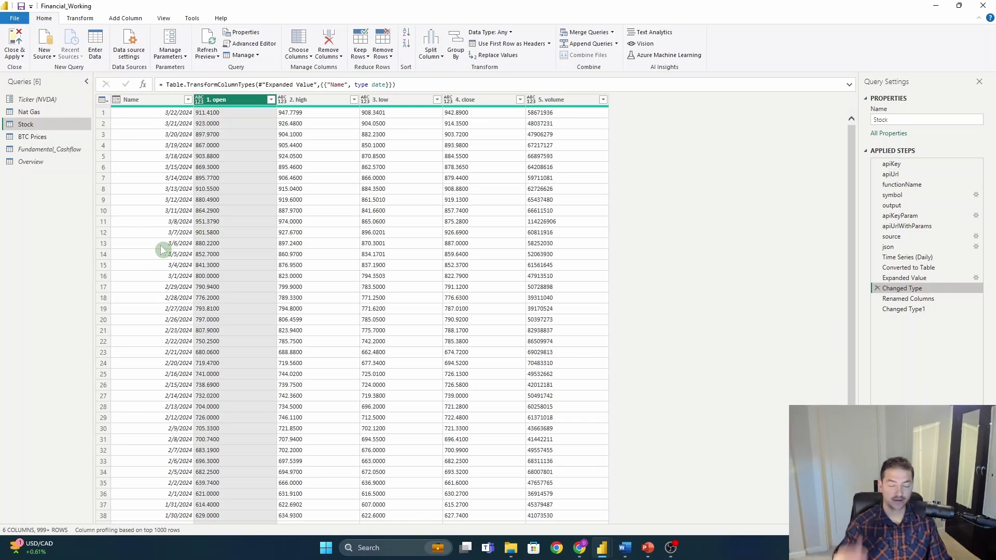
pyautogui.click(914, 299)
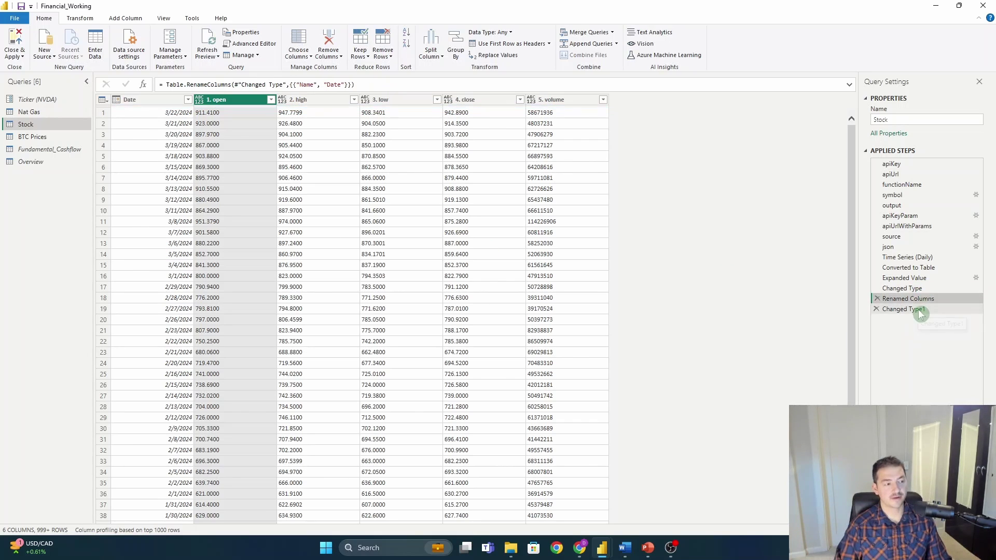
pyautogui.click(920, 311)
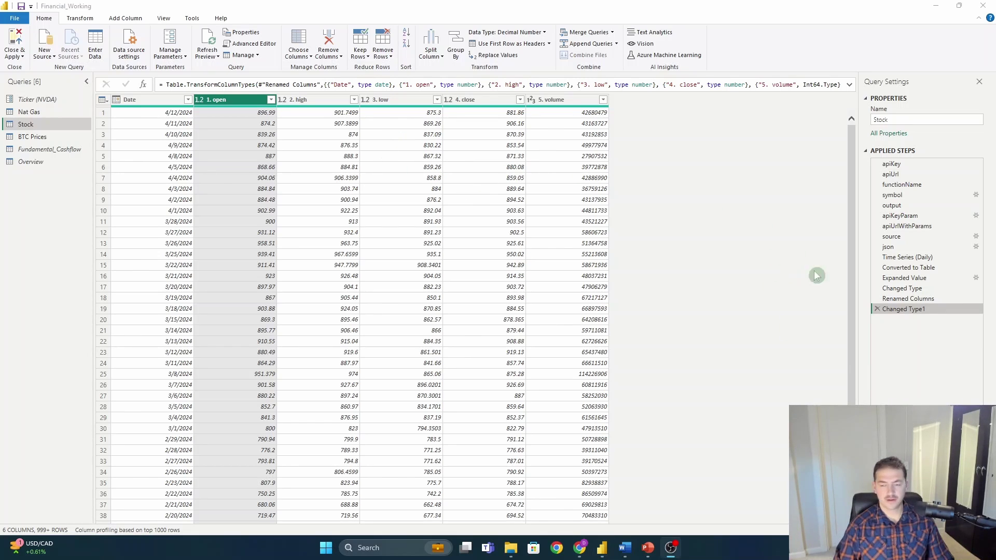
pyautogui.click(17, 58)
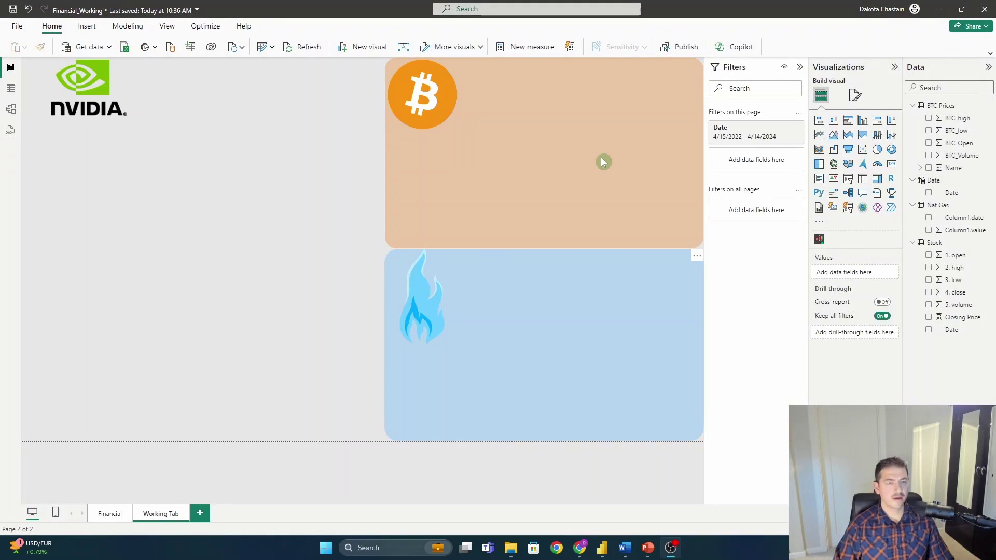
# - Check the Stock table's data in Table view, then open the Model view diagram
pyautogui.click(12, 88)
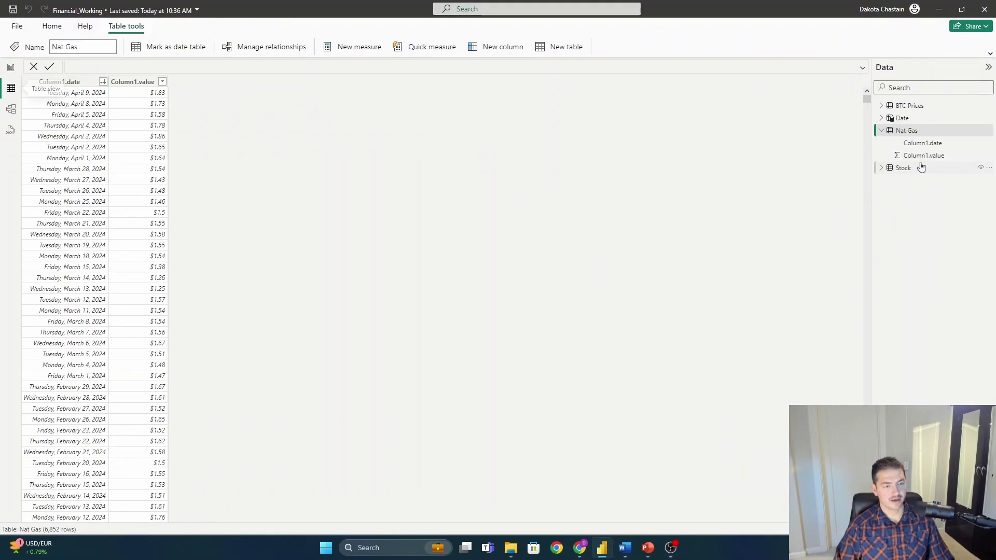
pyautogui.click(965, 167)
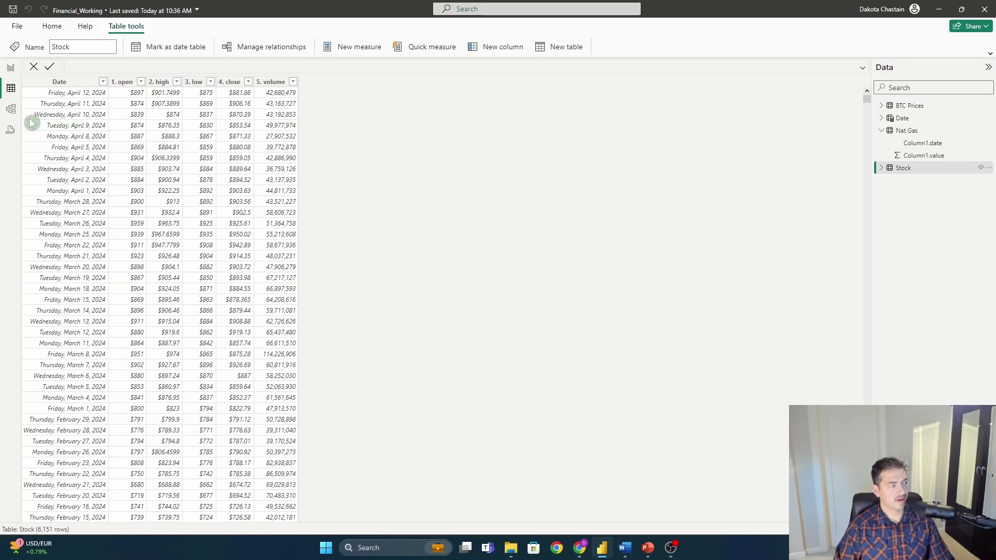
pyautogui.click(11, 110)
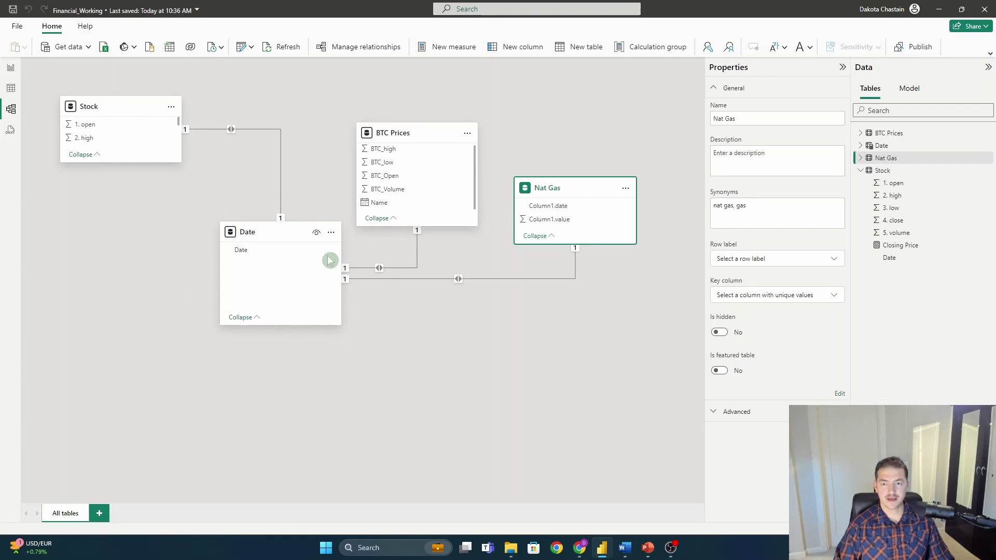
# - Arrange the Date, BTC Prices and Nat Gas cards in the diagram, then view the Date table's data
pyautogui.moveTo(291, 235); pyautogui.dragTo(226, 263)
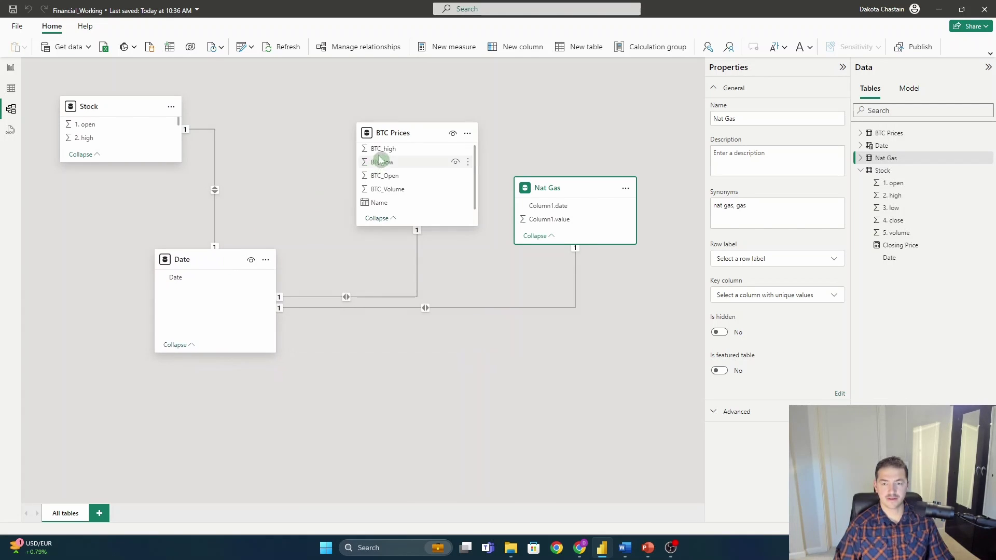
pyautogui.moveTo(394, 136); pyautogui.dragTo(285, 110)
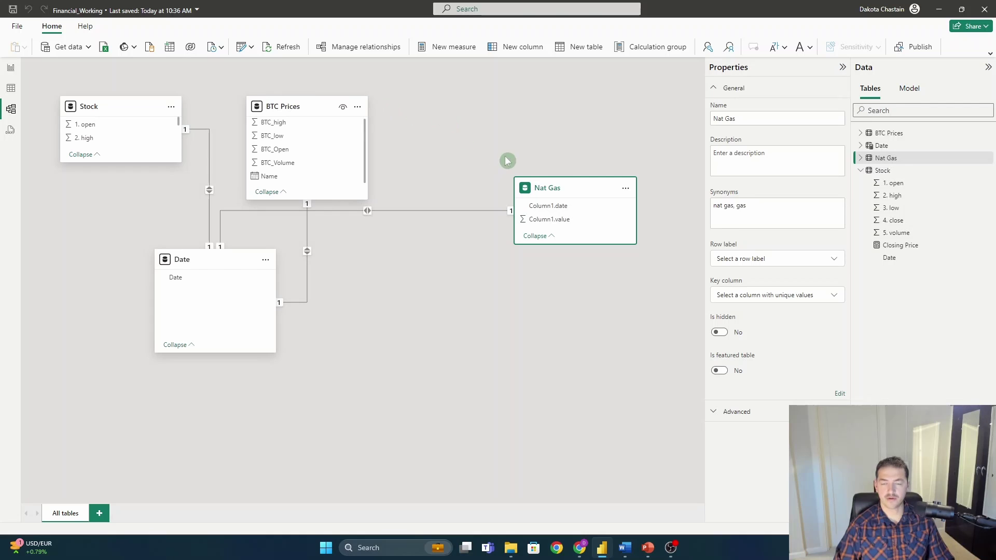
pyautogui.moveTo(551, 185); pyautogui.dragTo(528, 357)
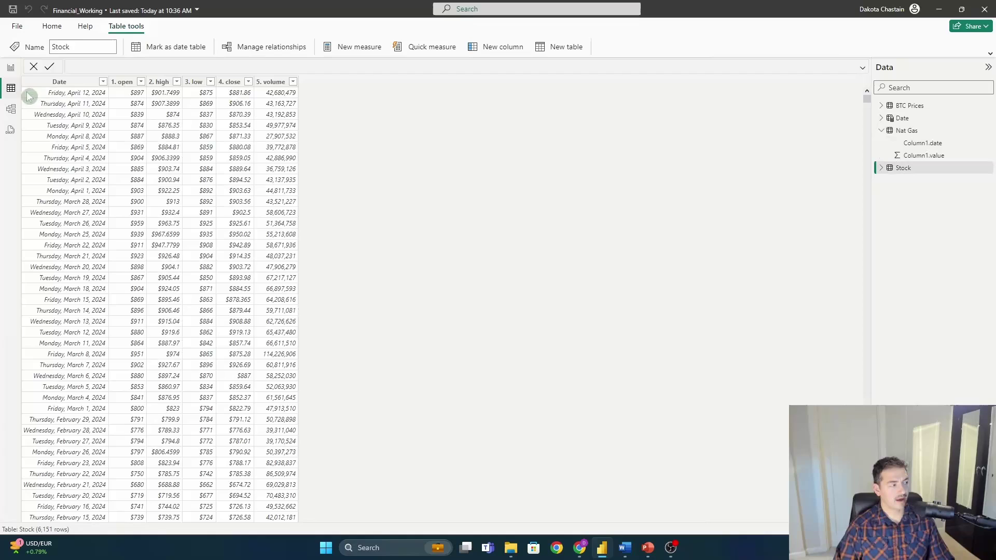
pyautogui.click(11, 88)
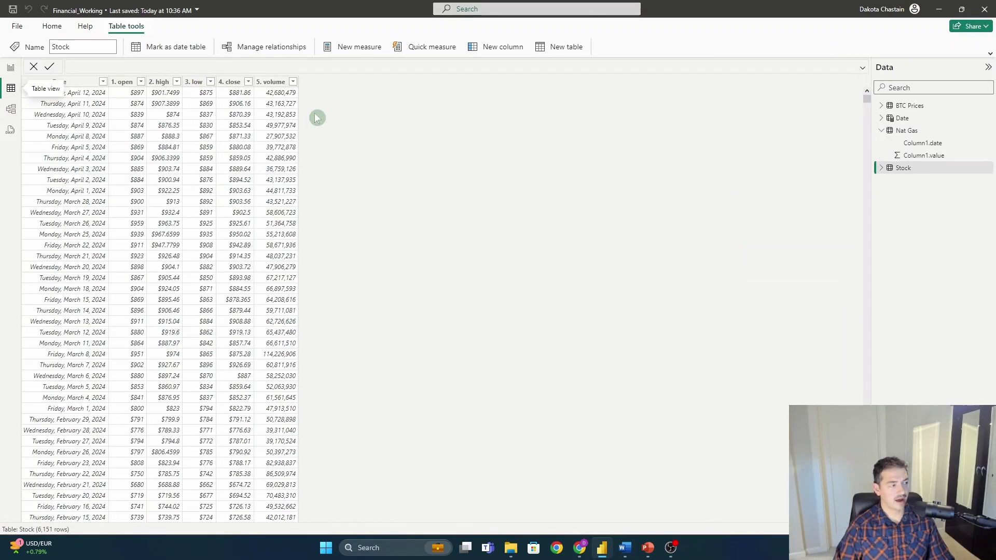
pyautogui.click(933, 123)
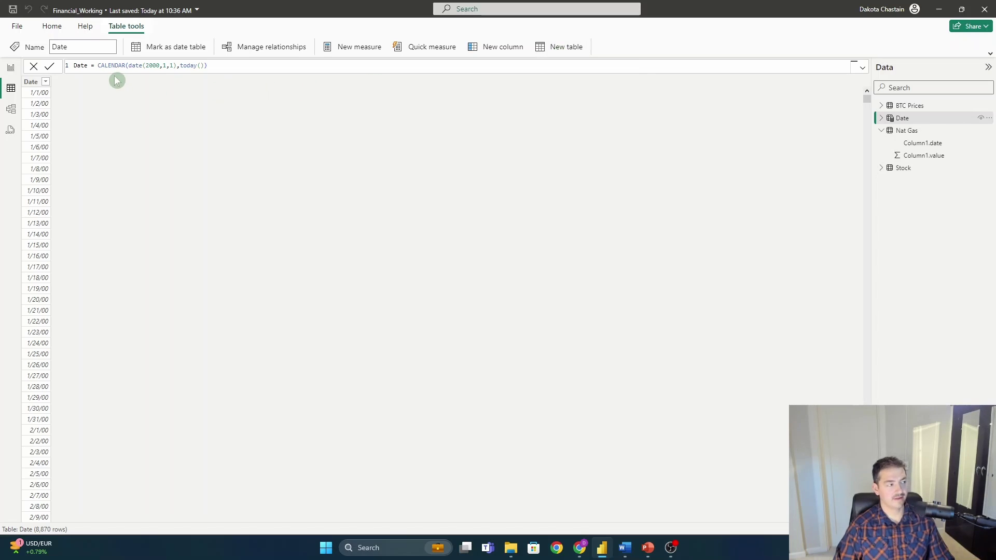
# - Inspect the CALENDAR(date(2000,1,1),today()) formula and scroll the Date rows, then return to Model view
pyautogui.moveTo(107, 65); pyautogui.dragTo(224, 62)
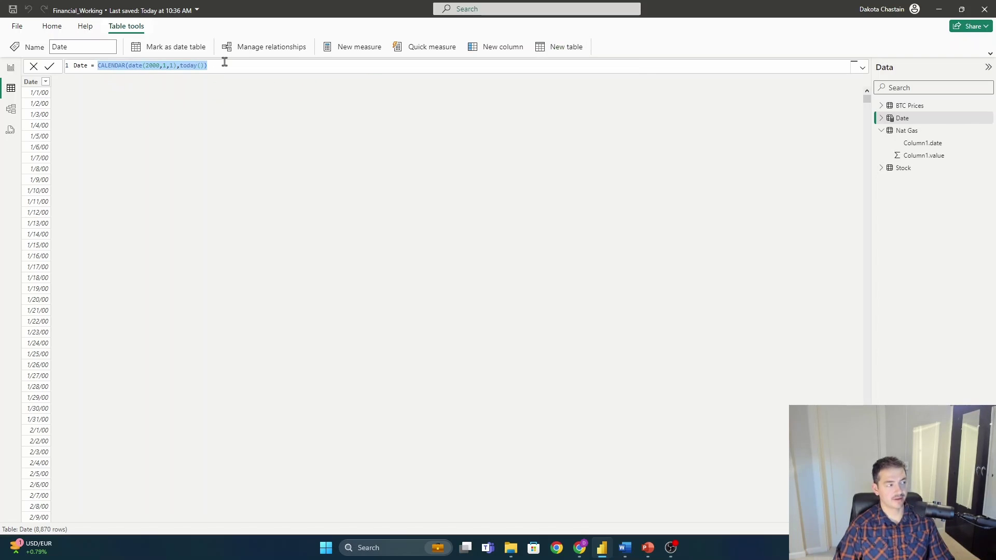
pyautogui.click(130, 66)
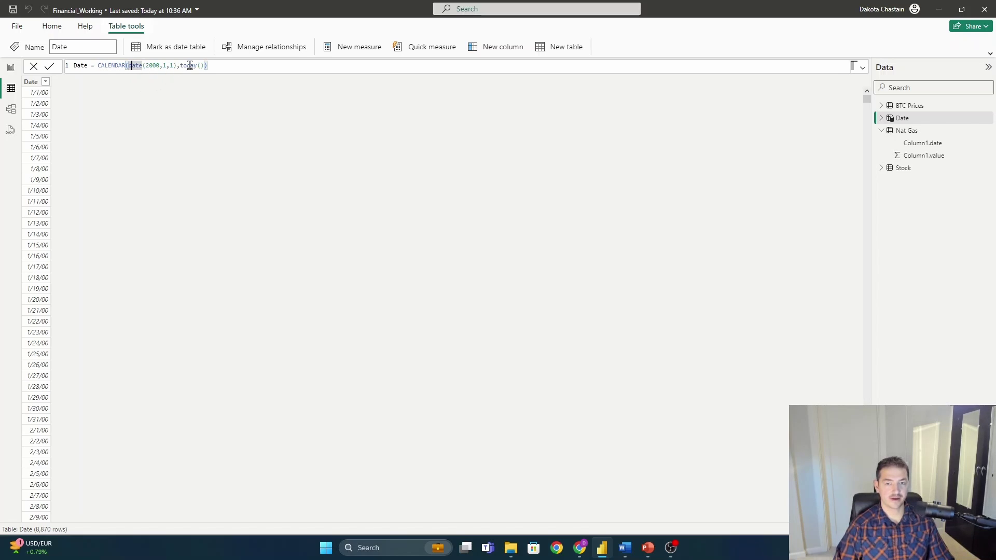
pyautogui.scroll(2, 80, 220)
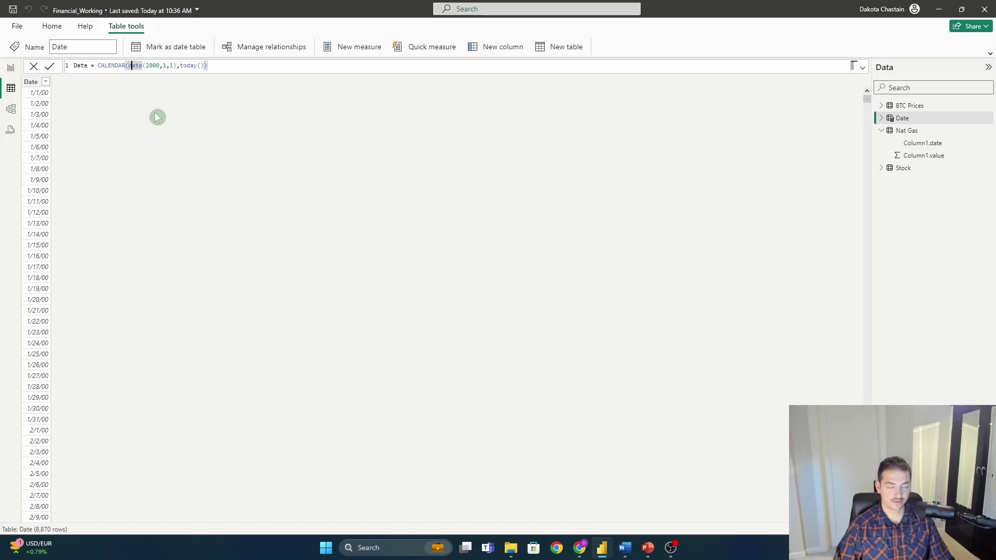
pyautogui.scroll(-10, 129, 136)
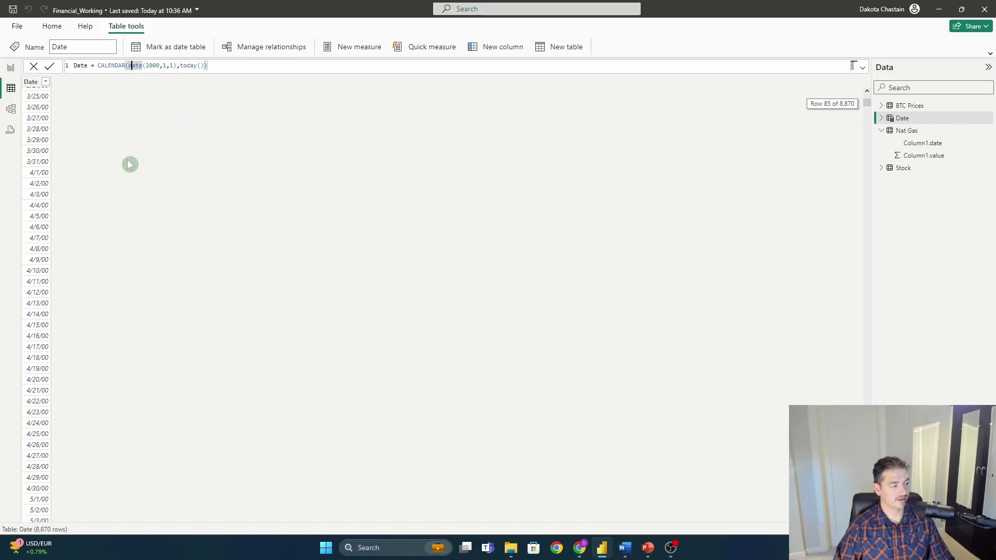
pyautogui.scroll(-4, 100, 284)
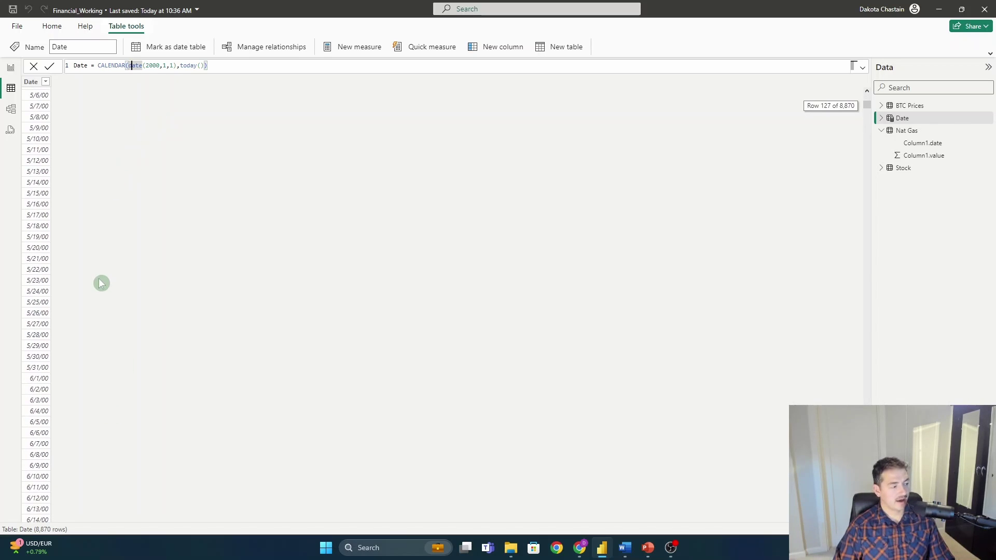
pyautogui.scroll(-2, 101, 284)
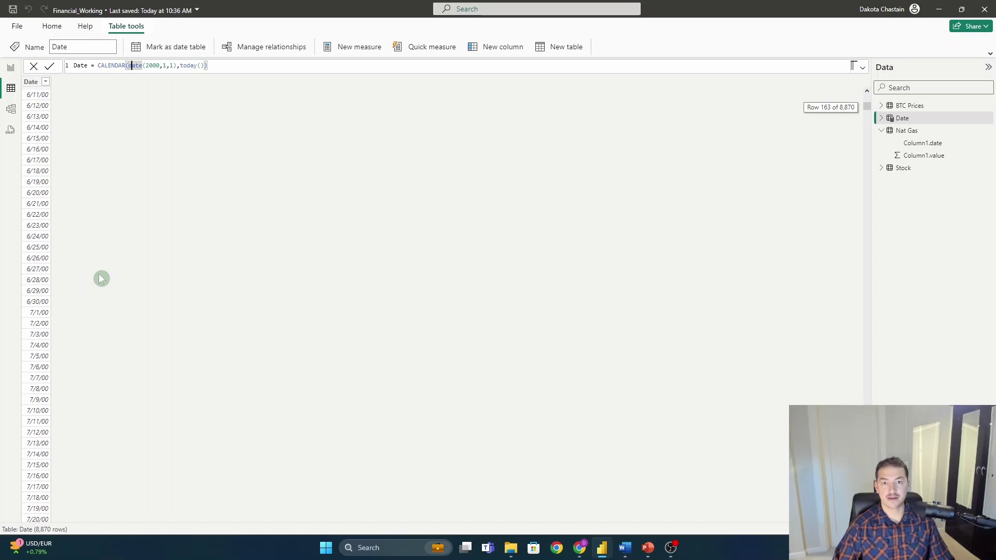
pyautogui.scroll(-3, 72, 256)
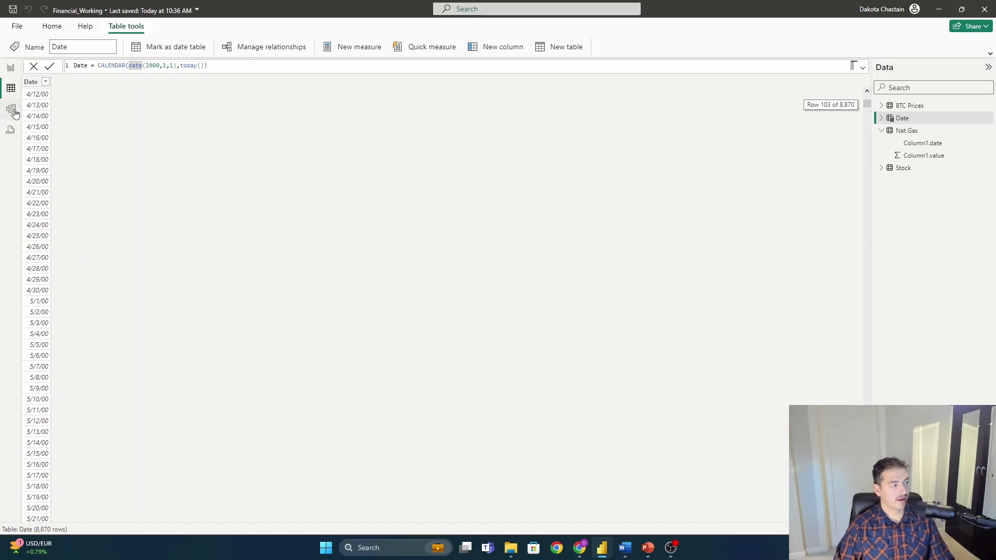
pyautogui.click(11, 108)
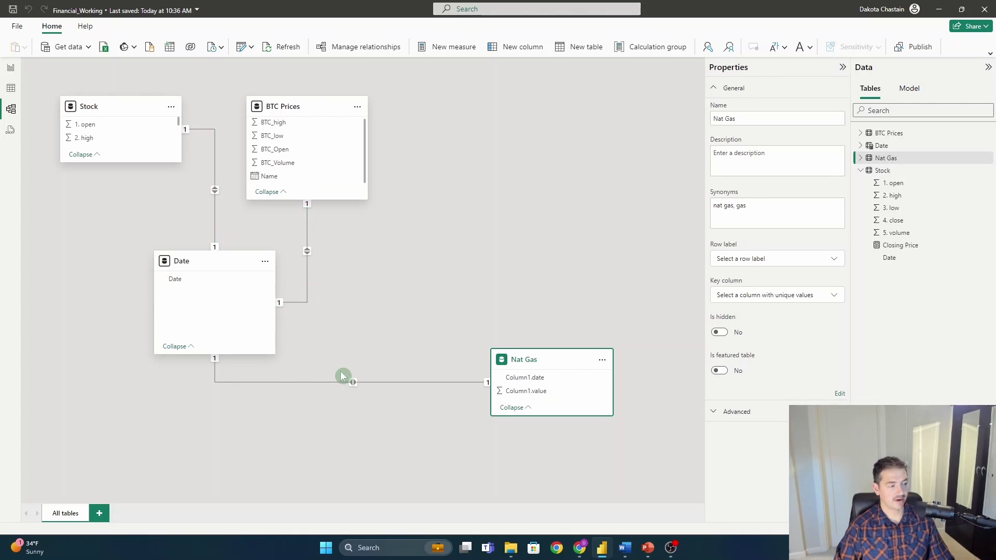
# - Switch to the Working Tab report page and open the Visualizations pane's more-visuals menu
pyautogui.click(10, 68)
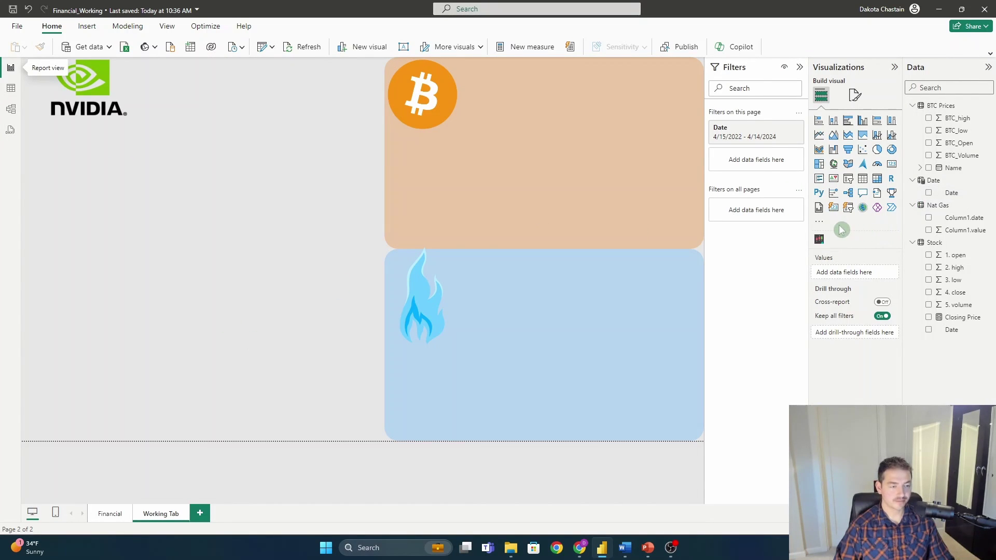
pyautogui.click(872, 237)
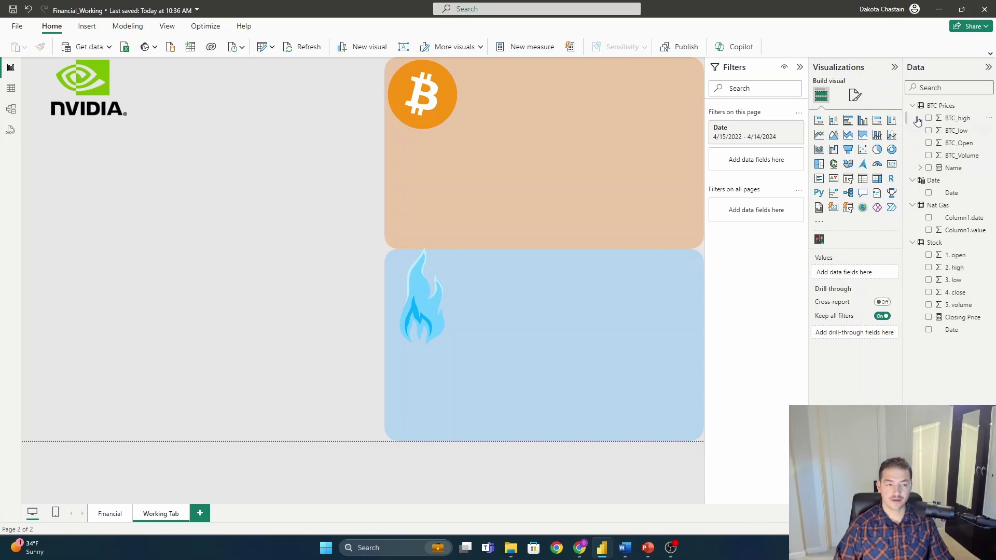
pyautogui.click(820, 223)
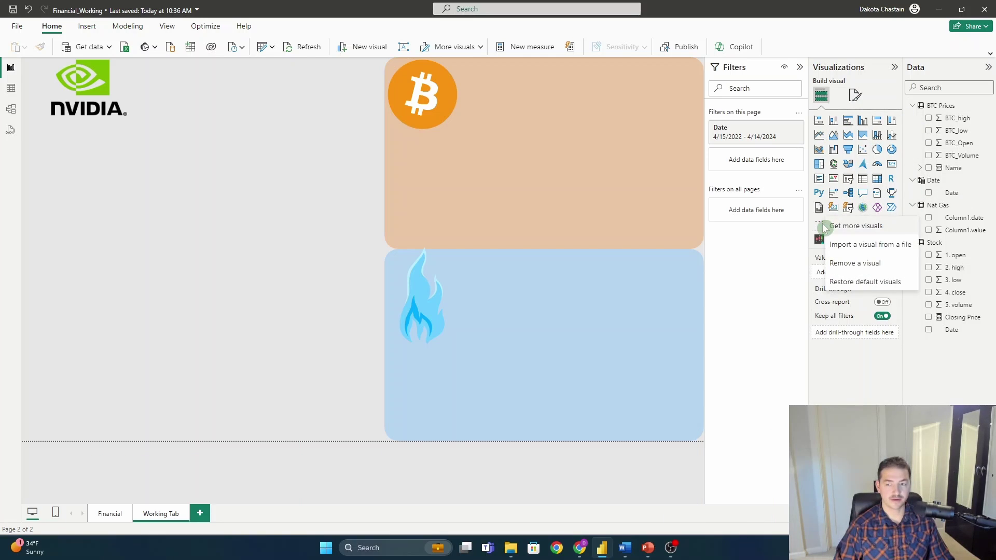
# - Search the visuals catalogue for 'candlestick' and import the Candlestick by OKViz visual
pyautogui.click(837, 227)
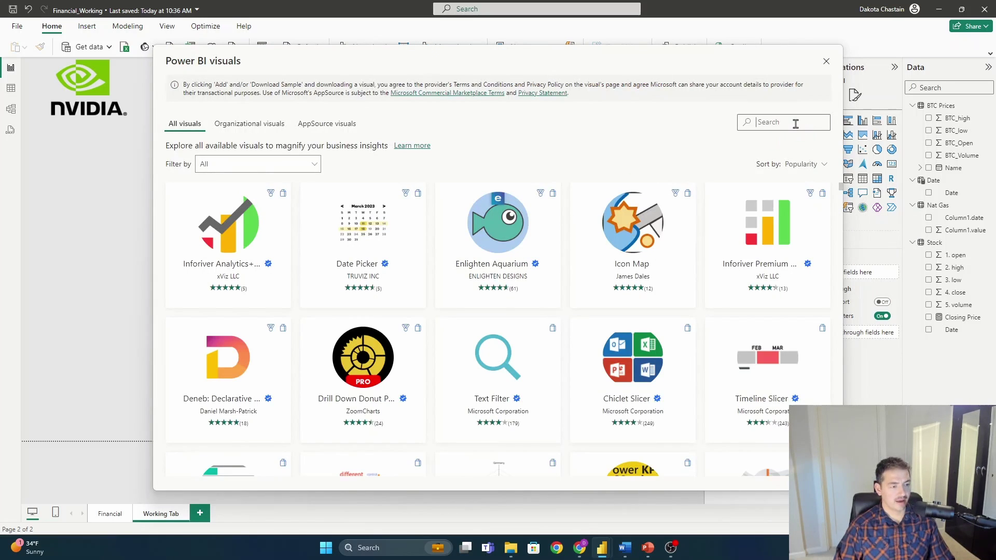
pyautogui.click(796, 124)
pyautogui.write('candlestick')
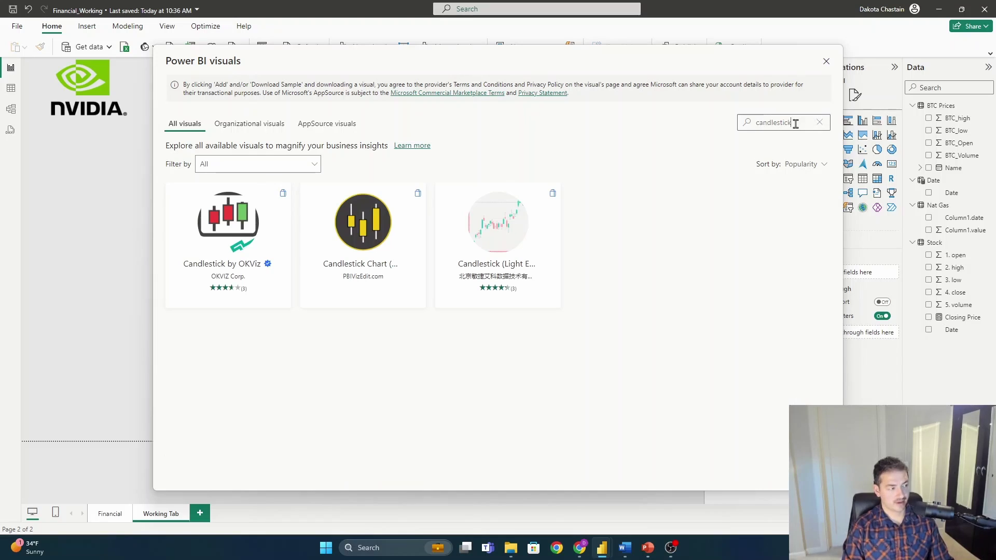
pyautogui.moveTo(222, 269)
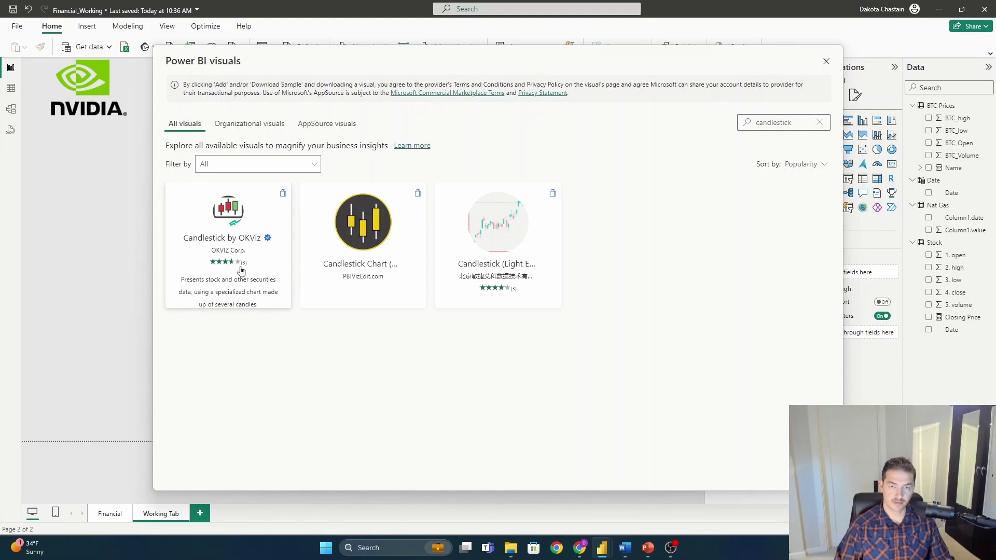
pyautogui.click(232, 229)
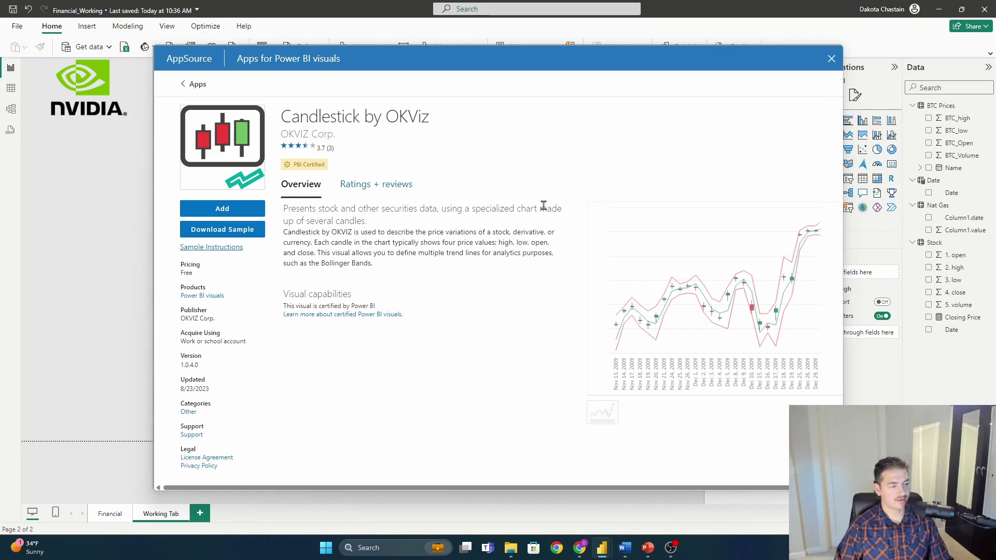
pyautogui.click(224, 227)
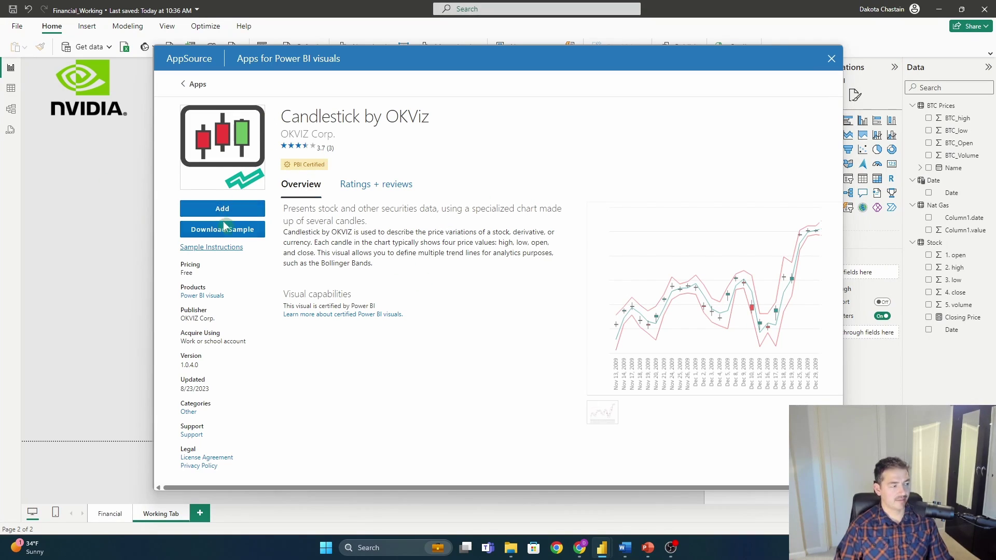
pyautogui.click(830, 59)
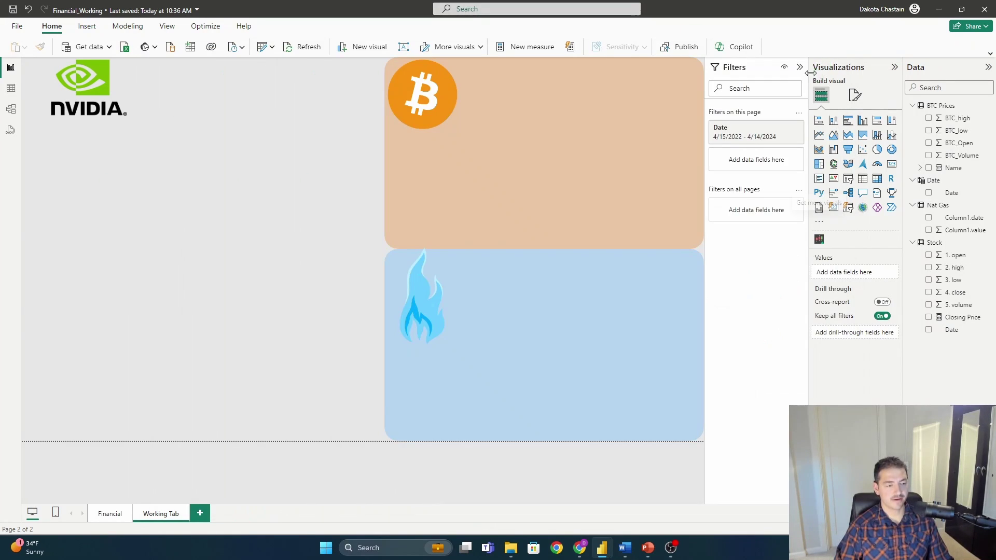
# - Insert a candlestick chart with Date as Axis and 1. open, 4. close, 2. high, 3. low as prices
pyautogui.click(819, 239)
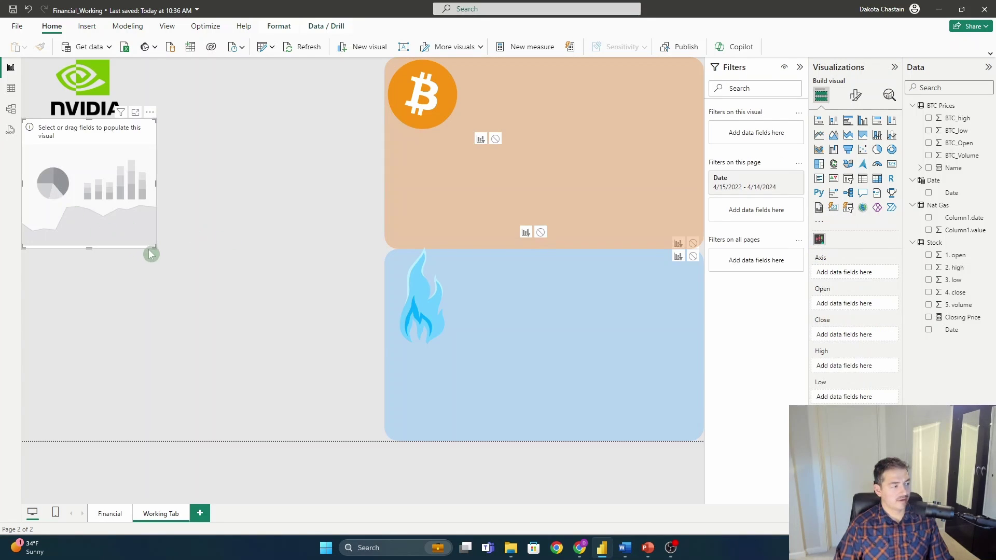
pyautogui.moveTo(197, 261); pyautogui.dragTo(292, 283)
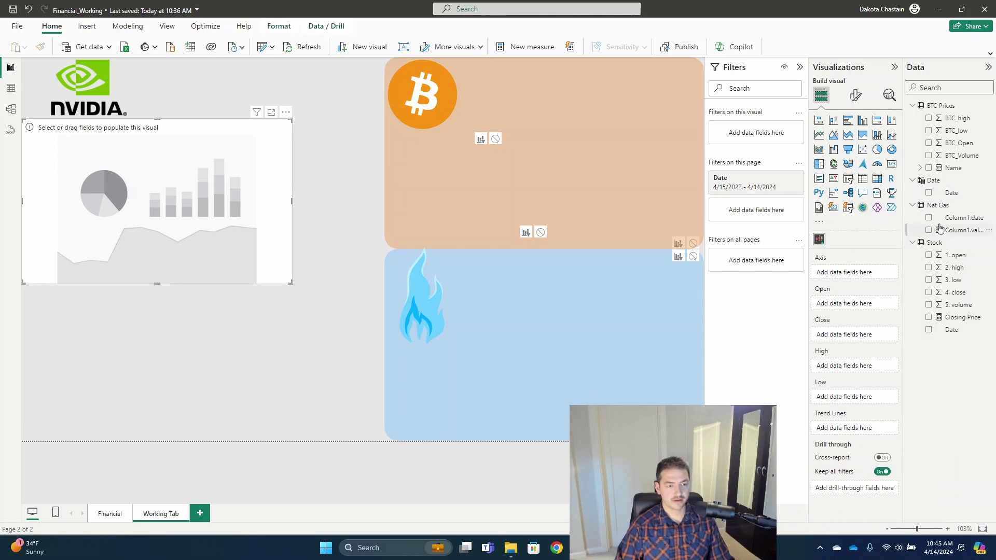
pyautogui.moveTo(952, 196); pyautogui.dragTo(872, 278)
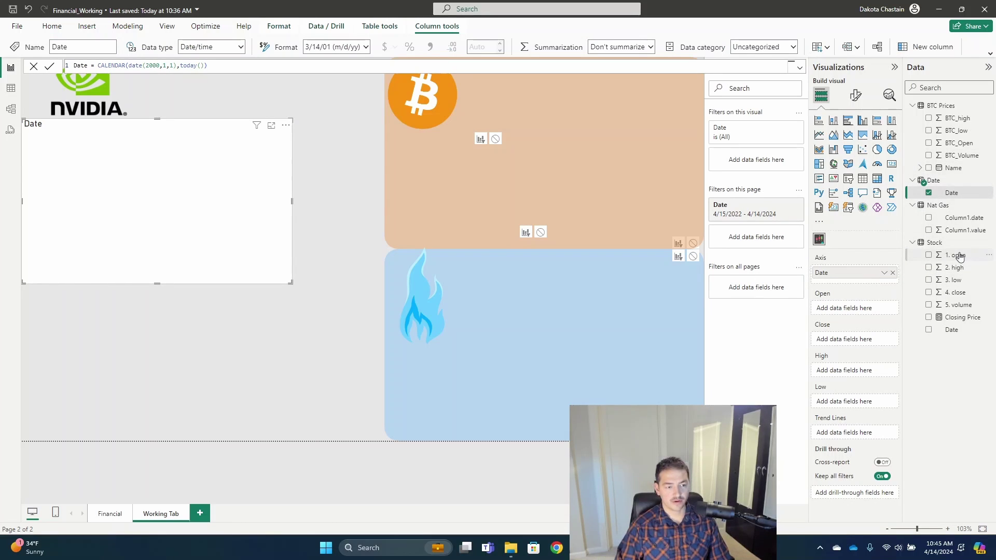
pyautogui.moveTo(959, 256); pyautogui.dragTo(867, 309)
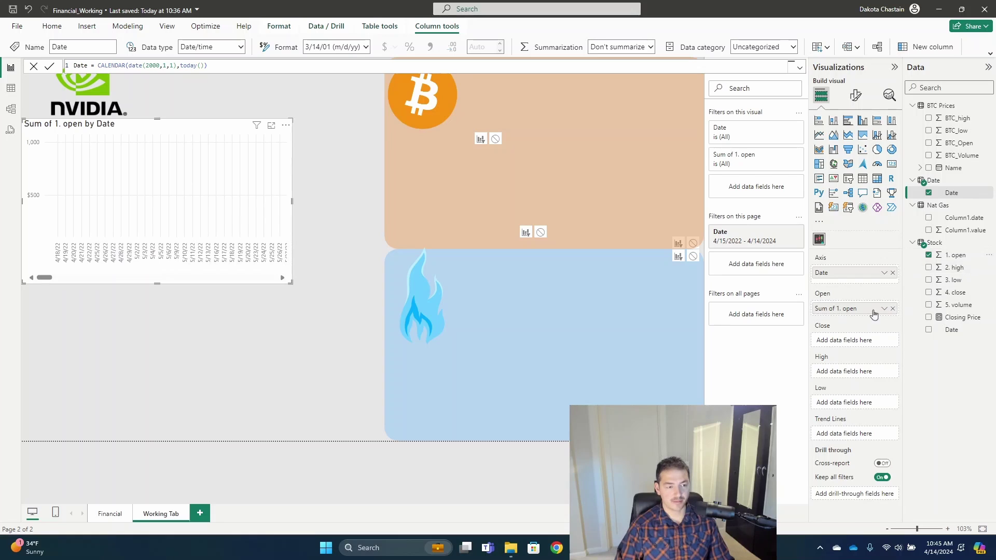
pyautogui.moveTo(963, 291); pyautogui.dragTo(869, 343)
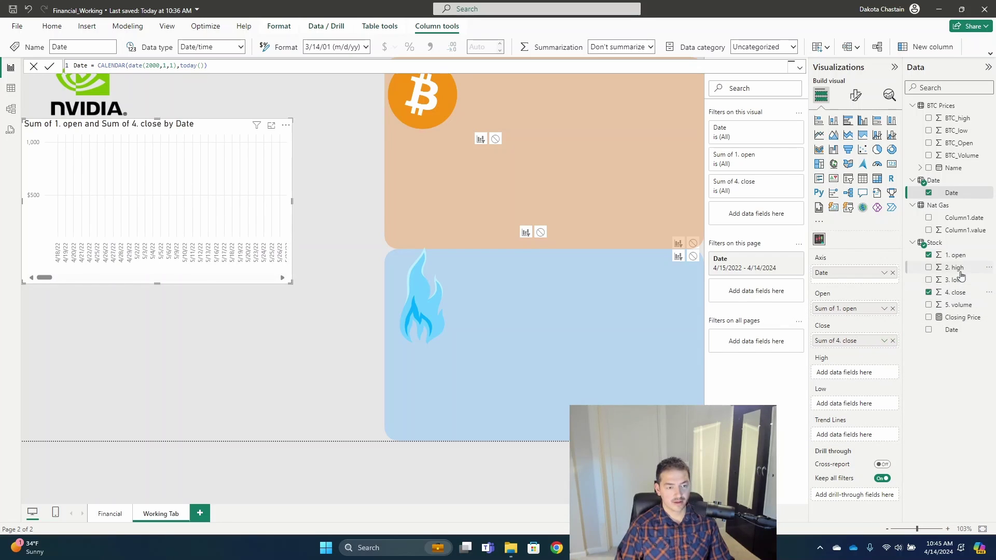
pyautogui.moveTo(961, 274); pyautogui.dragTo(858, 405)
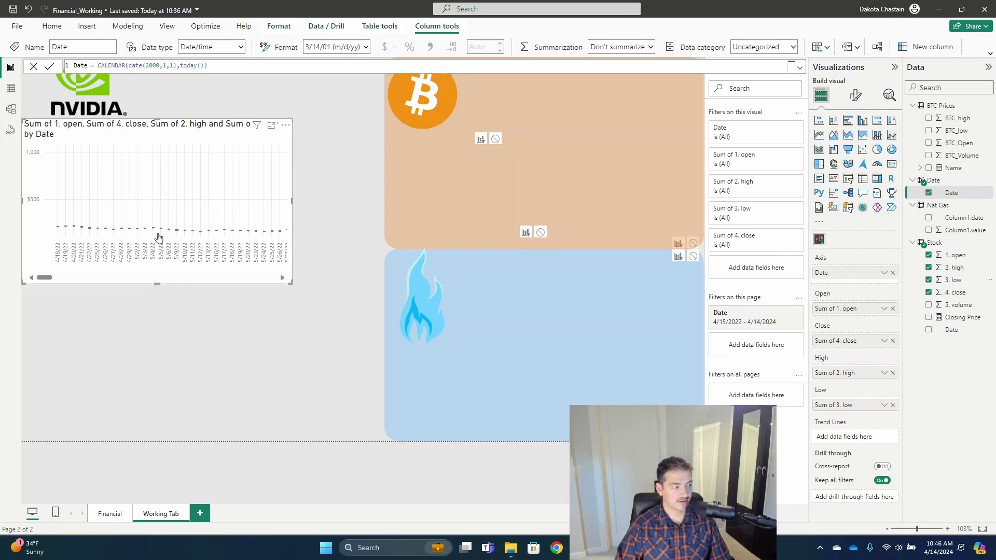
# - Reposition the candlestick chart within the NVIDIA panel and deselect it
pyautogui.moveTo(42, 278); pyautogui.dragTo(277, 267)
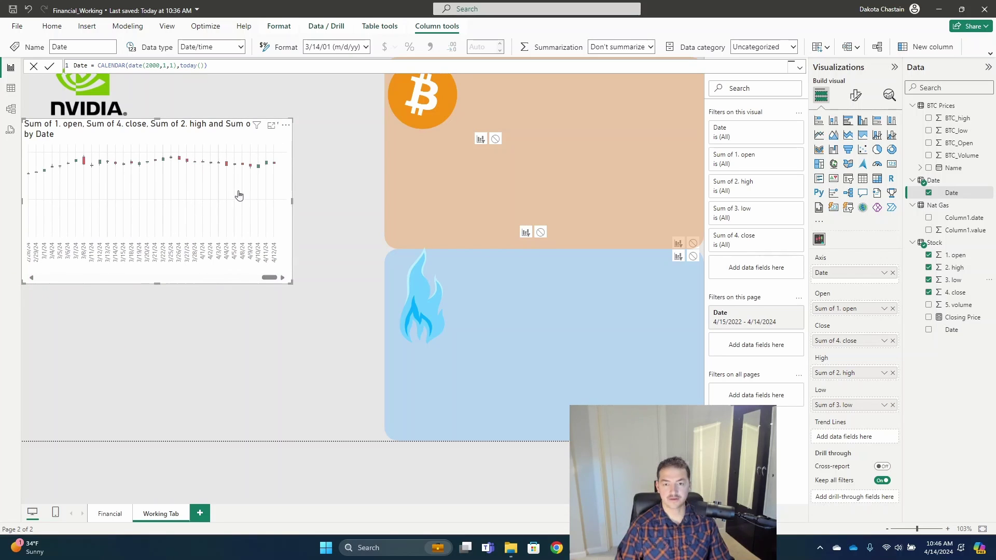
pyautogui.click(271, 279)
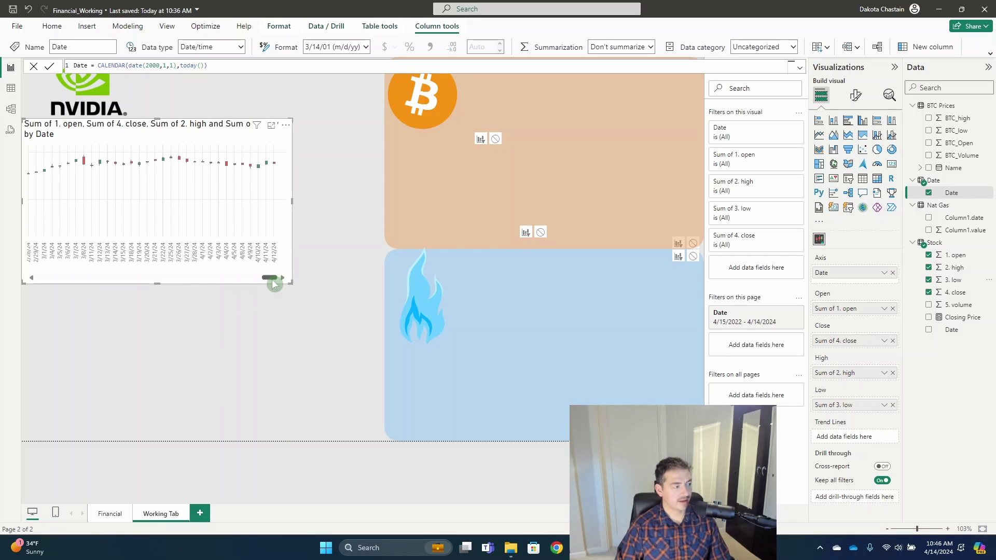
pyautogui.press('Escape')
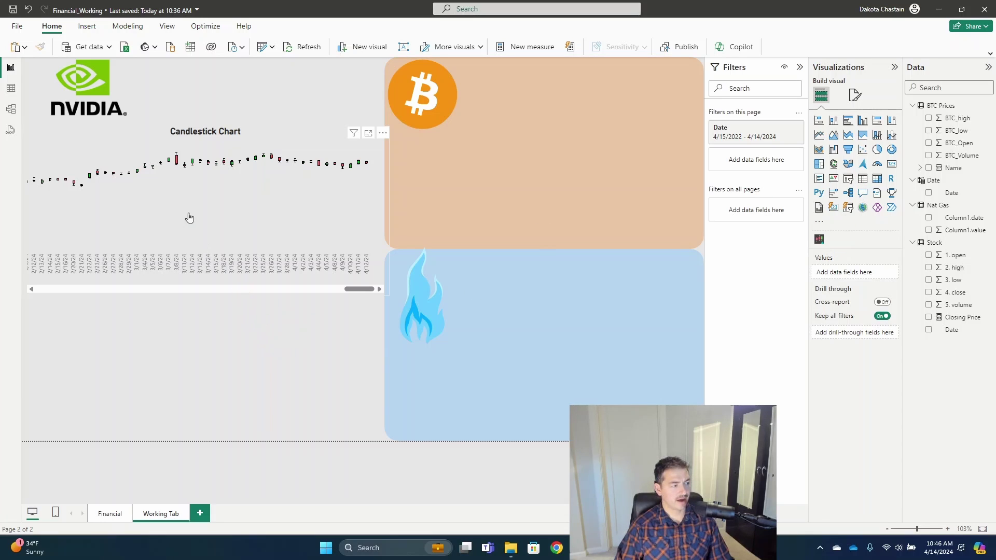
pyautogui.moveTo(367, 289); pyautogui.dragTo(59, 289)
pyautogui.moveTo(125, 295); pyautogui.dragTo(545, 230)
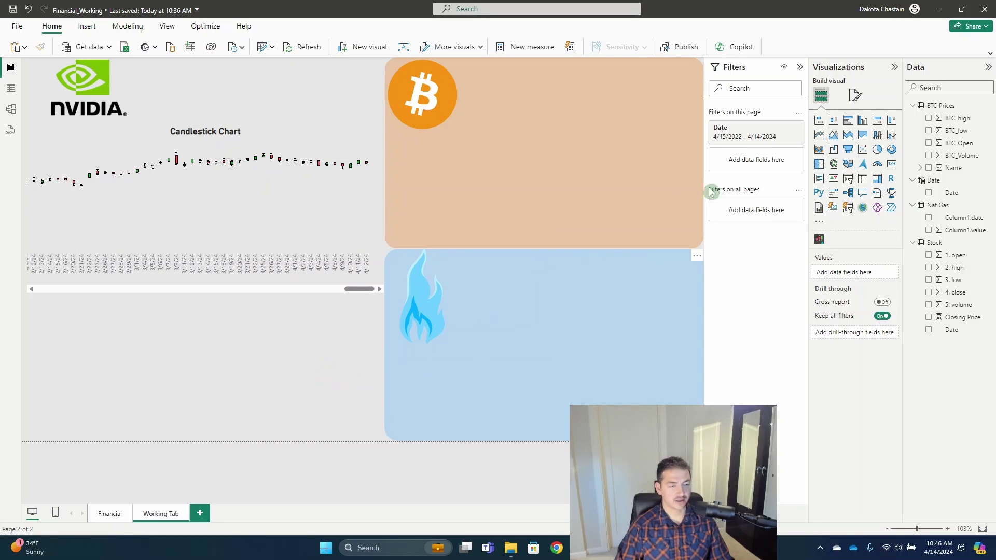
# - Add a Between-style Date slicer and move its range start to 3/1/2024
pyautogui.click(849, 180)
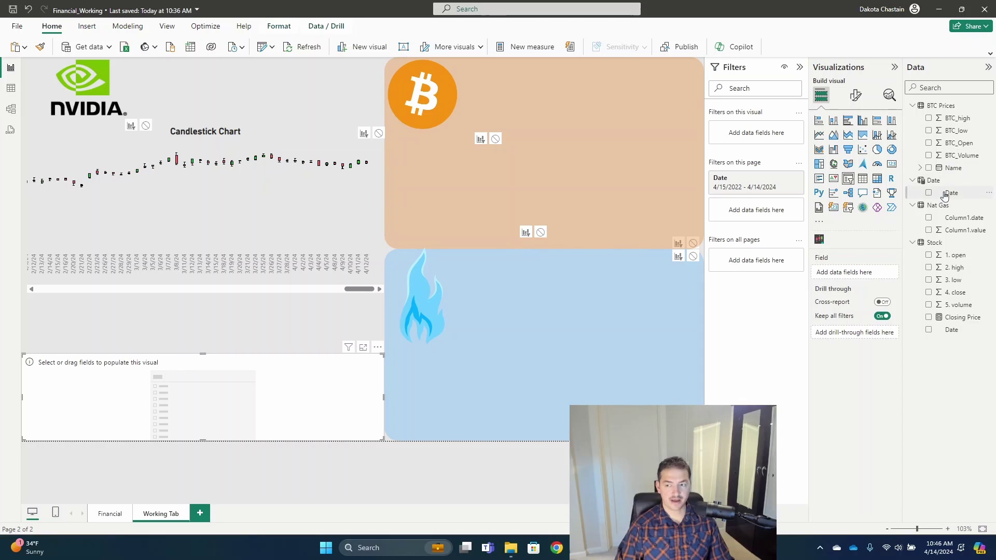
pyautogui.moveTo(945, 192); pyautogui.dragTo(254, 398)
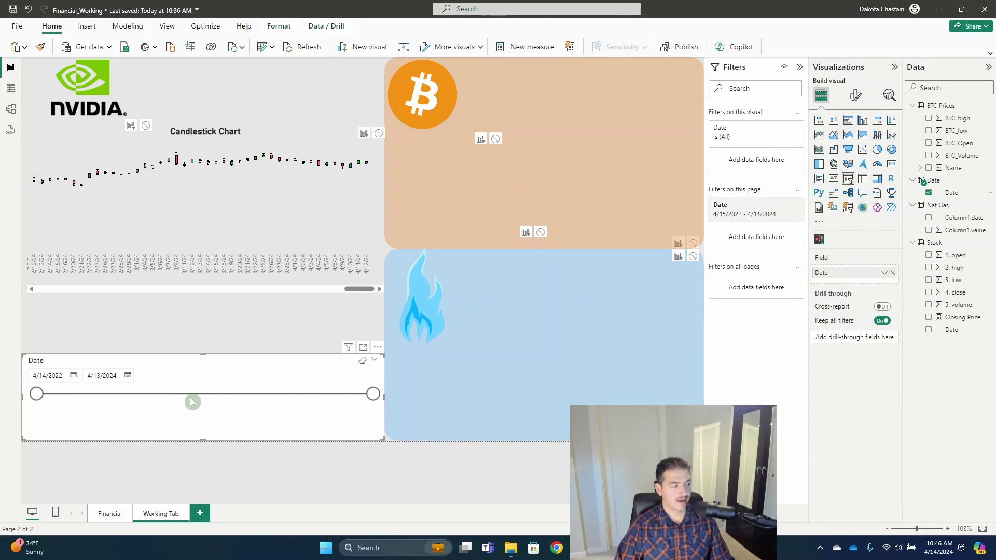
pyautogui.click(856, 95)
pyautogui.click(834, 168)
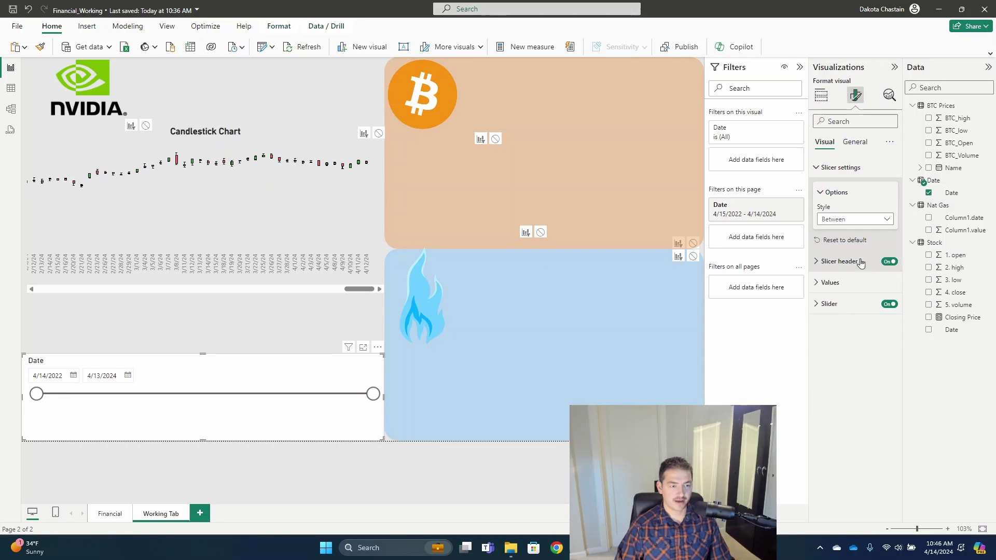
pyautogui.click(864, 219)
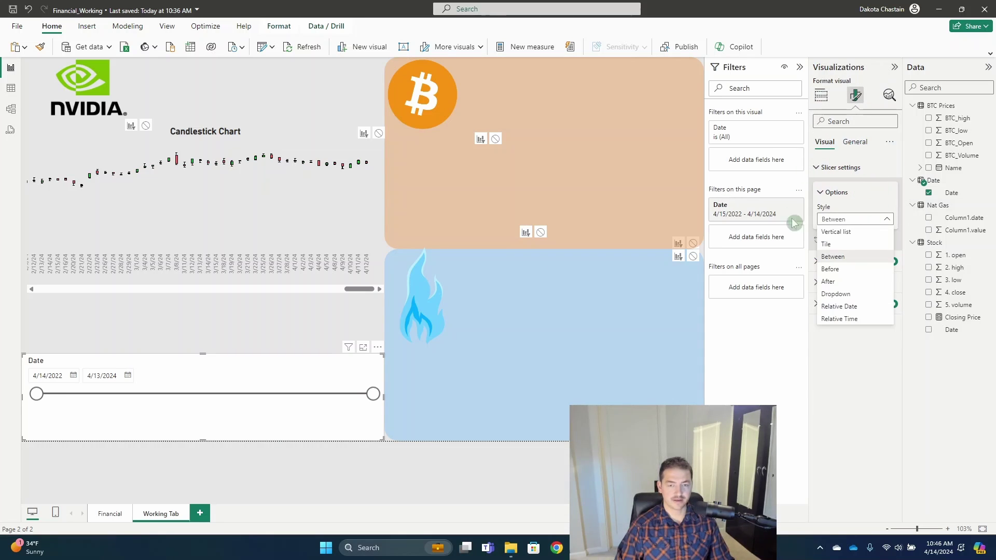
pyautogui.click(861, 220)
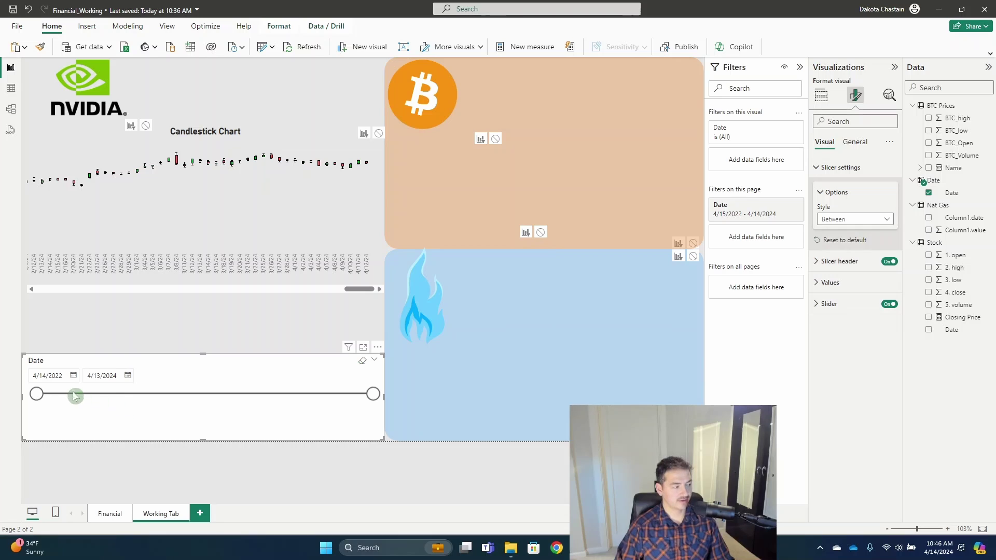
pyautogui.moveTo(37, 395); pyautogui.dragTo(343, 410)
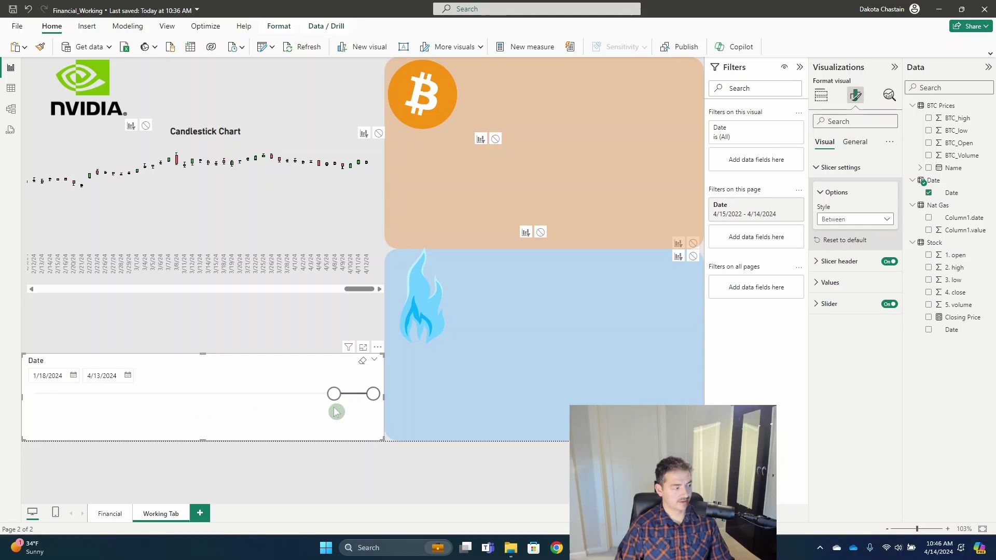
pyautogui.moveTo(335, 395); pyautogui.dragTo(347, 404)
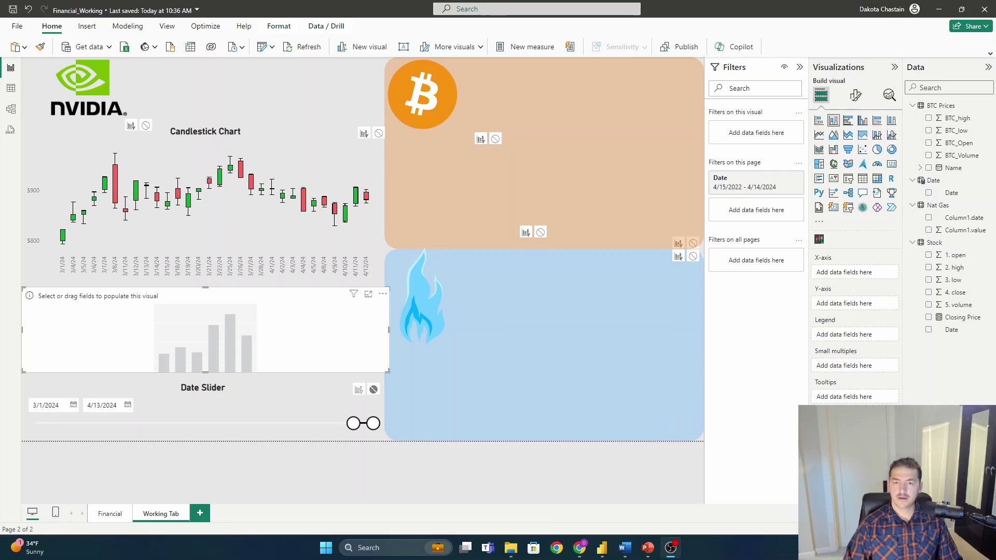
# - Plot Sum of 5. volume by Date in the blank column chart
pyautogui.click(566, 233)
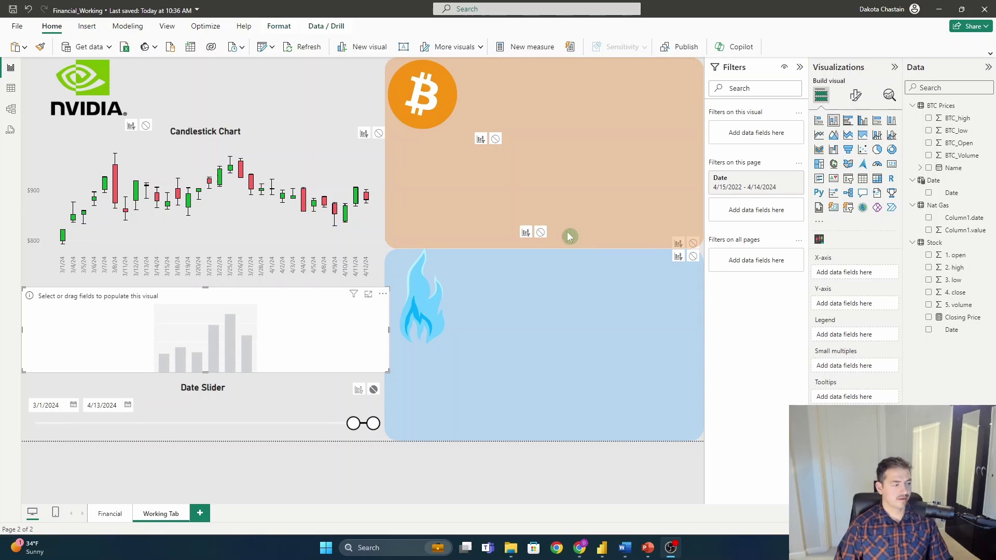
pyautogui.click(342, 300)
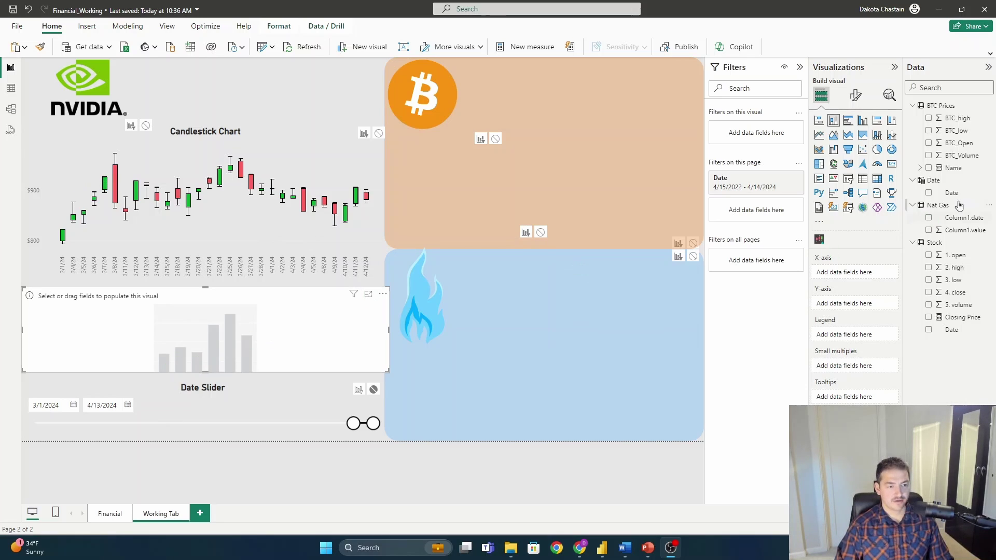
pyautogui.moveTo(959, 194); pyautogui.dragTo(857, 274)
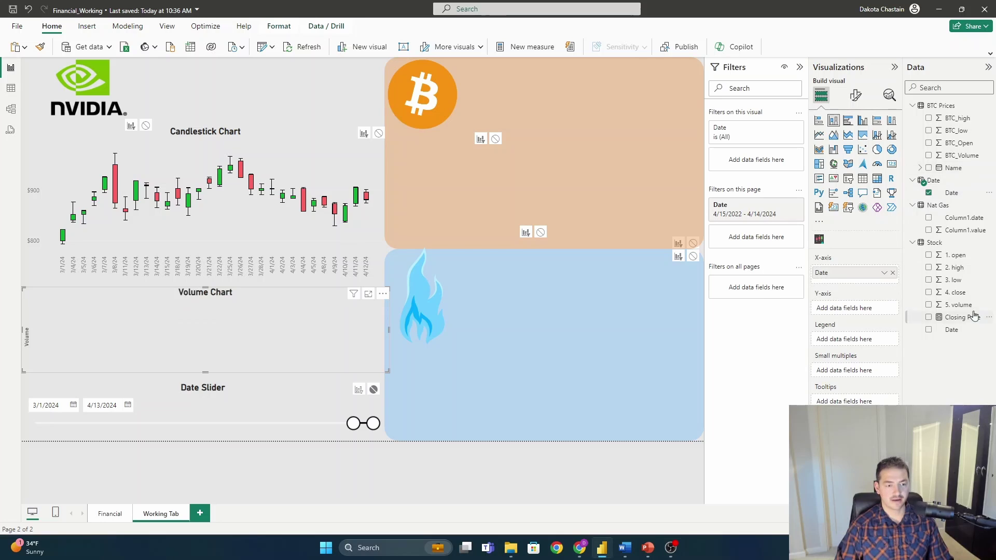
pyautogui.moveTo(970, 307); pyautogui.dragTo(871, 311)
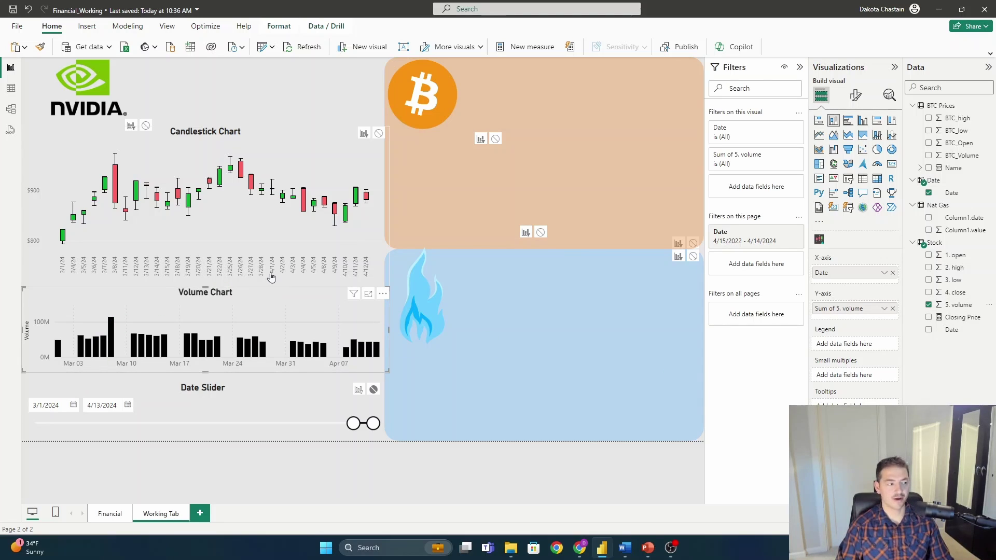
pyautogui.click(214, 351)
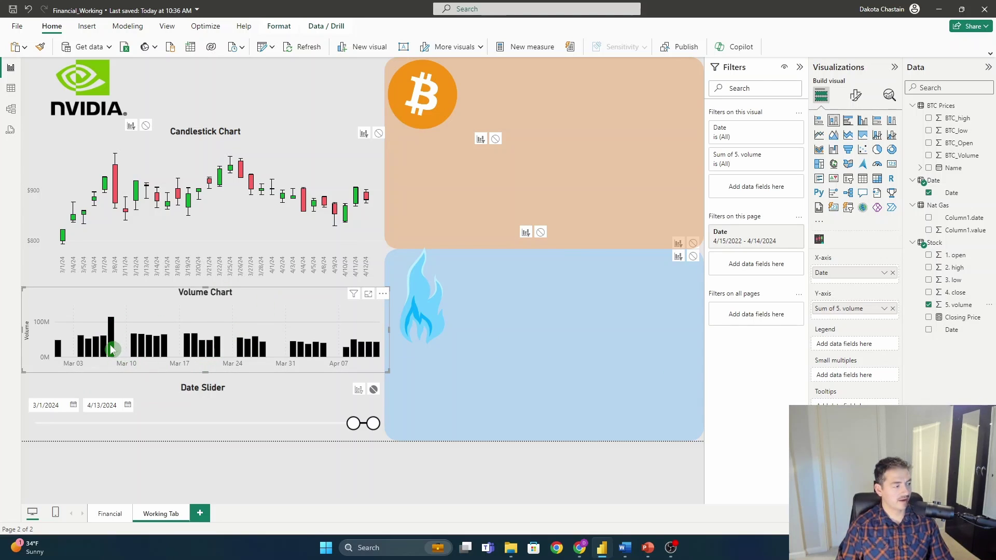
pyautogui.moveTo(112, 350)
pyautogui.moveTo(113, 329)
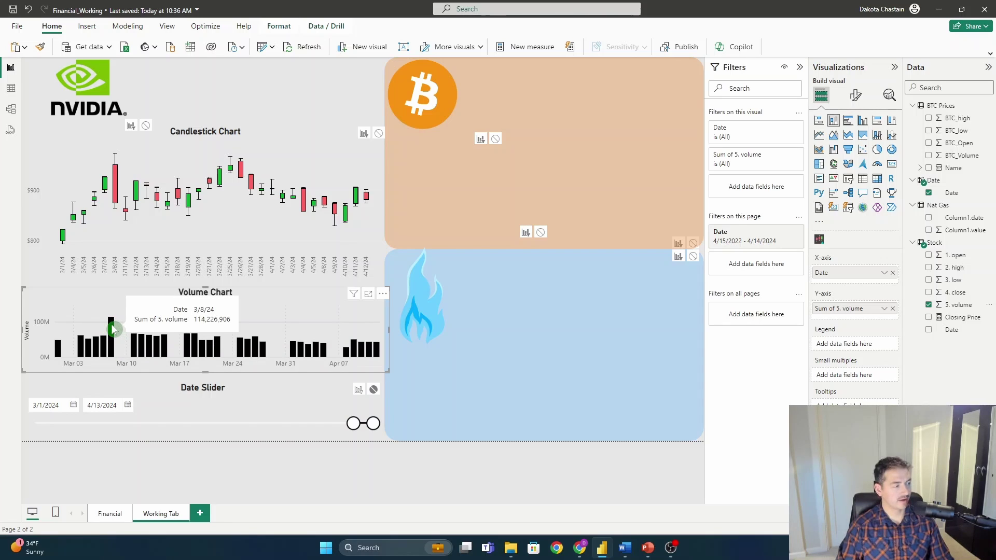
pyautogui.click(113, 329)
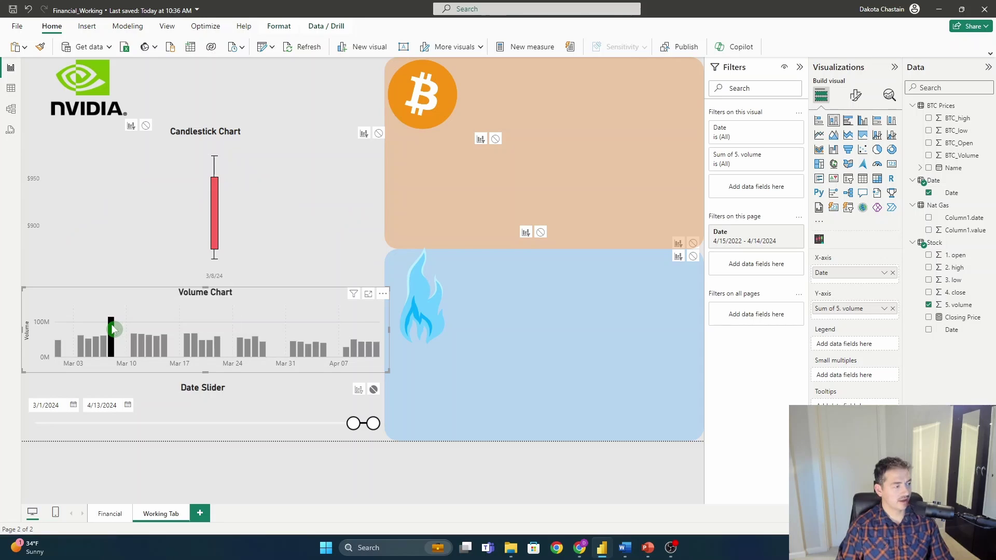
pyautogui.click(113, 329)
pyautogui.click(112, 329)
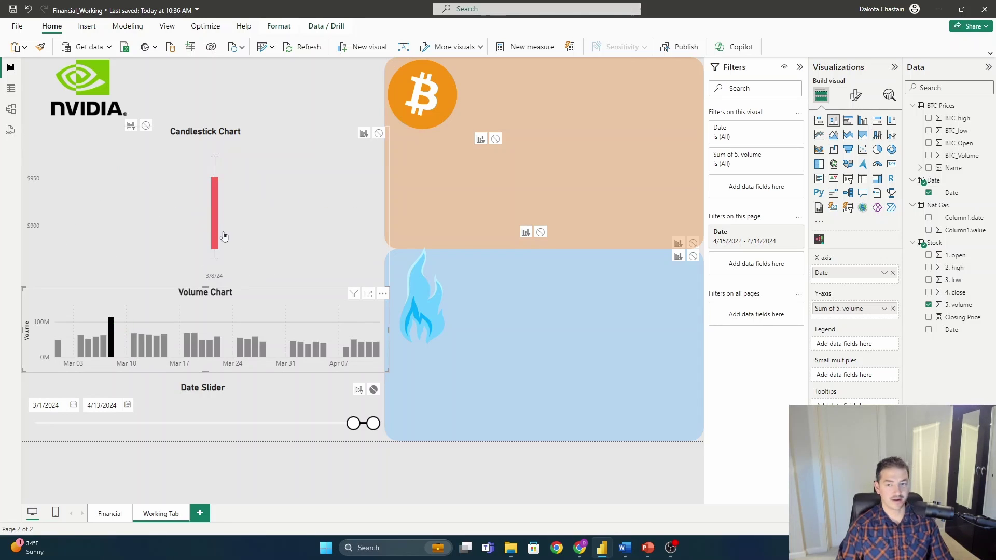
pyautogui.click(110, 330)
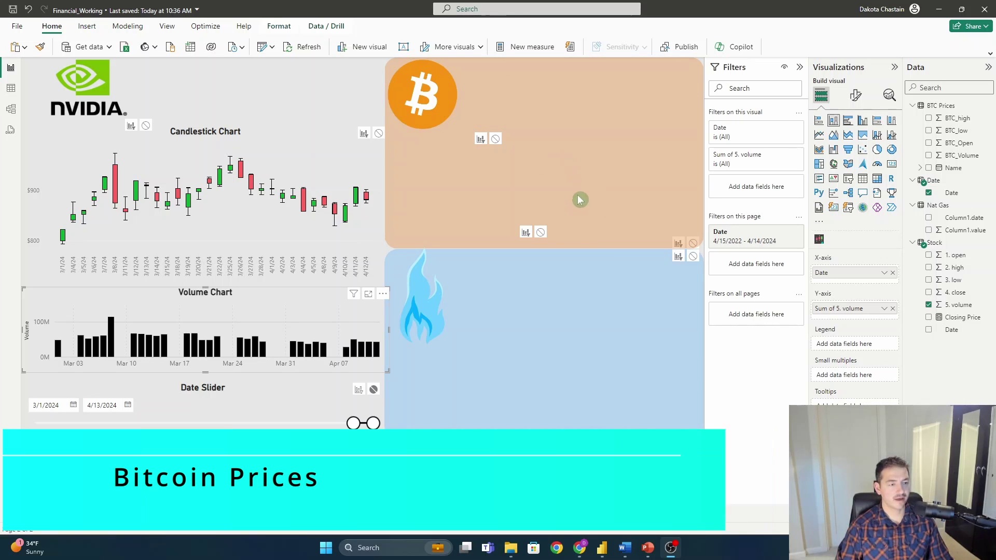
# - Edit the BTC Prices query in Power Query and inspect its functionName and request URL steps
pyautogui.rightClick(947, 107)
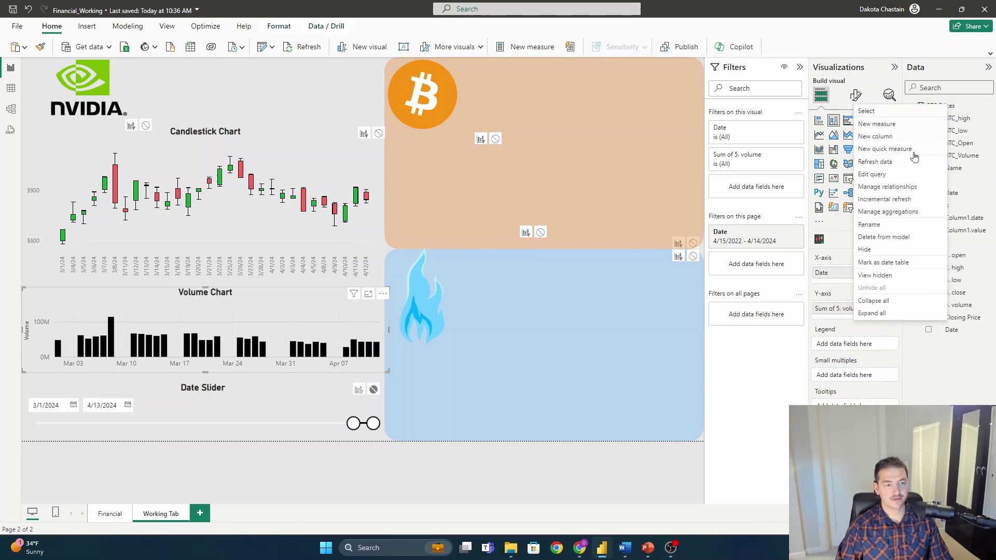
pyautogui.click(887, 176)
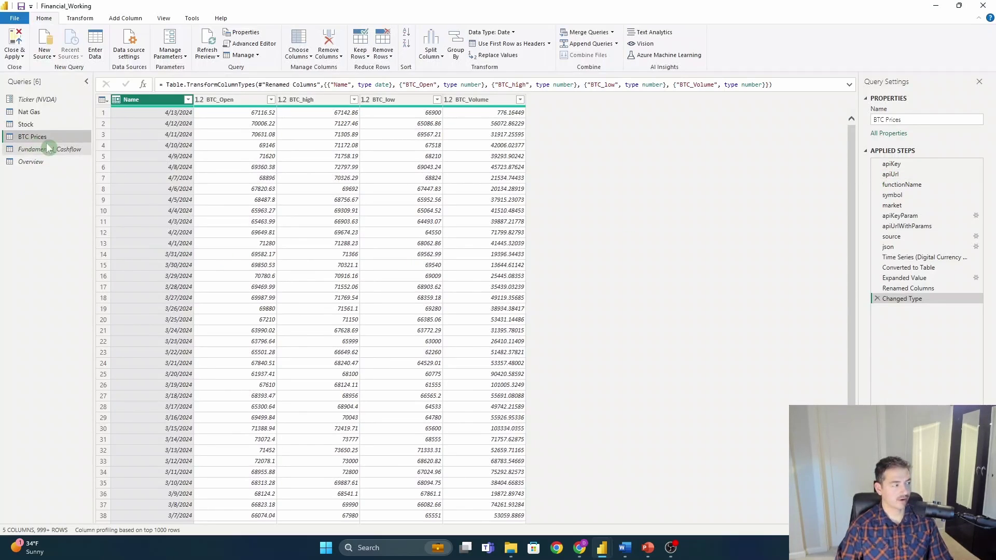
pyautogui.click(930, 227)
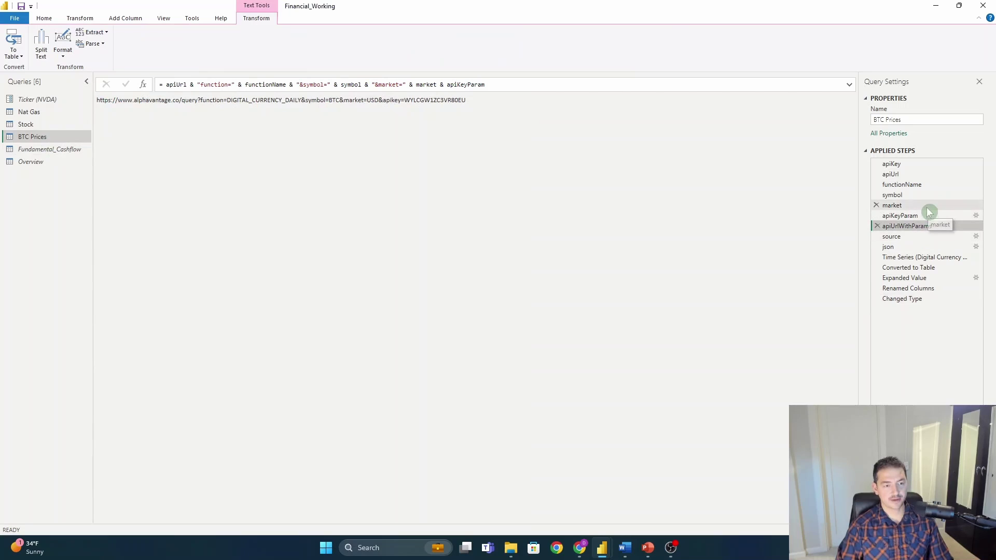
pyautogui.click(922, 188)
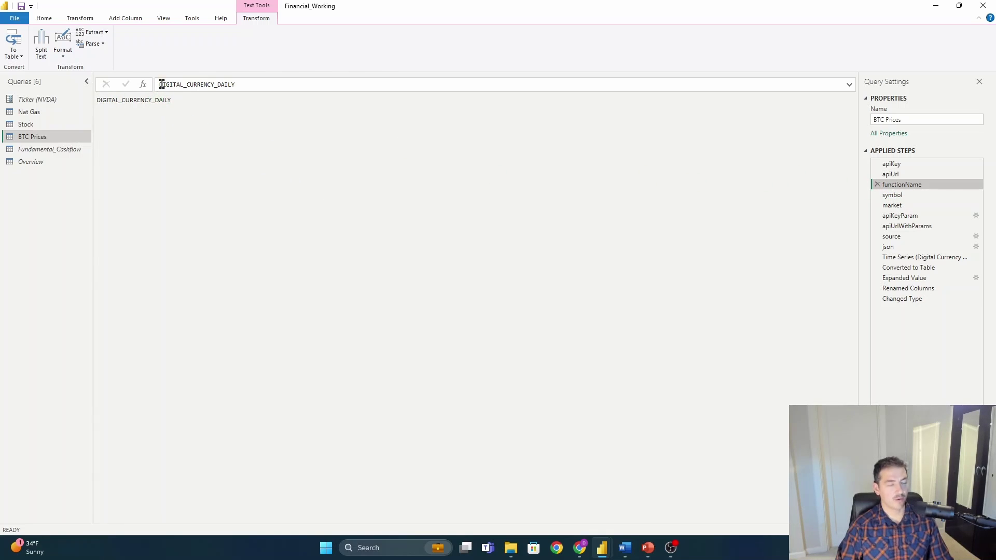
pyautogui.click(234, 95)
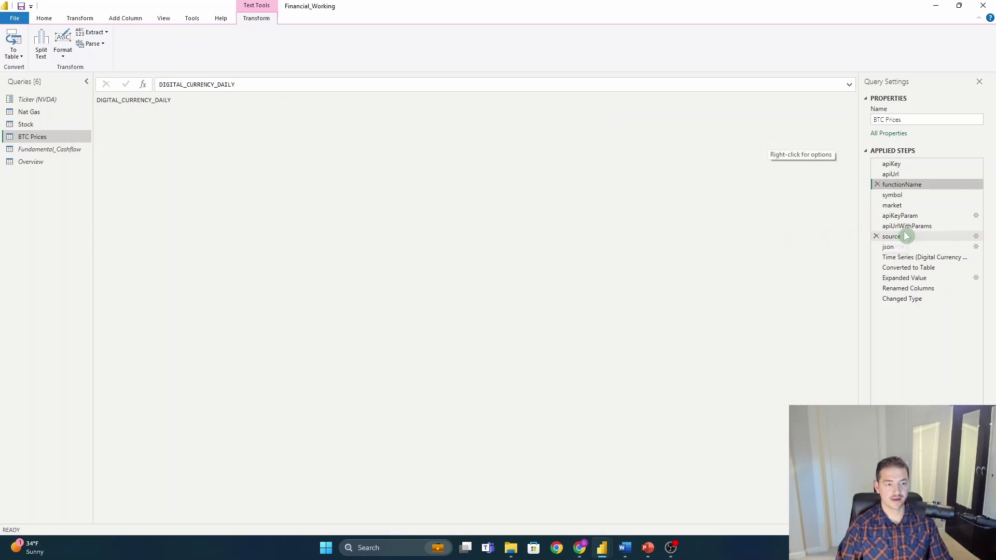
pyautogui.click(931, 227)
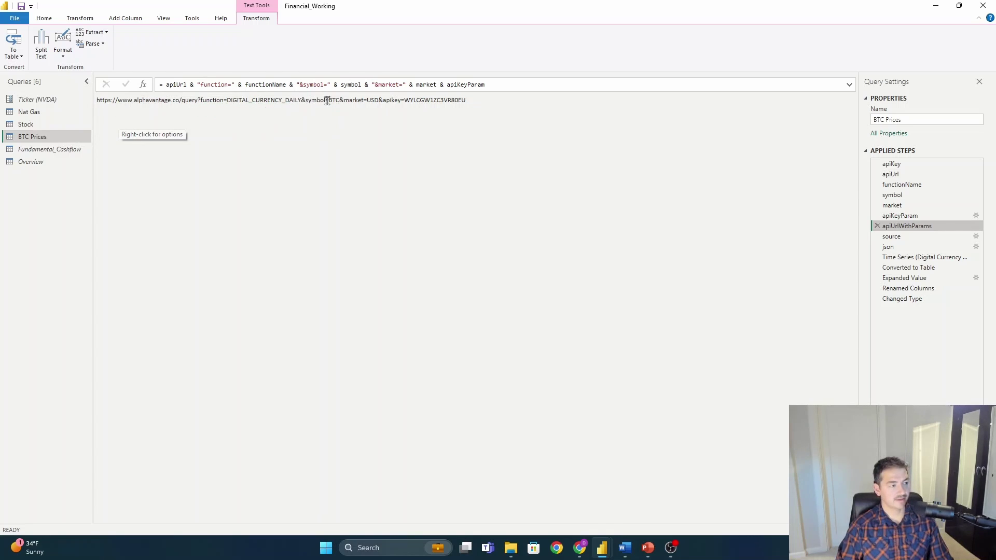
pyautogui.click(347, 116)
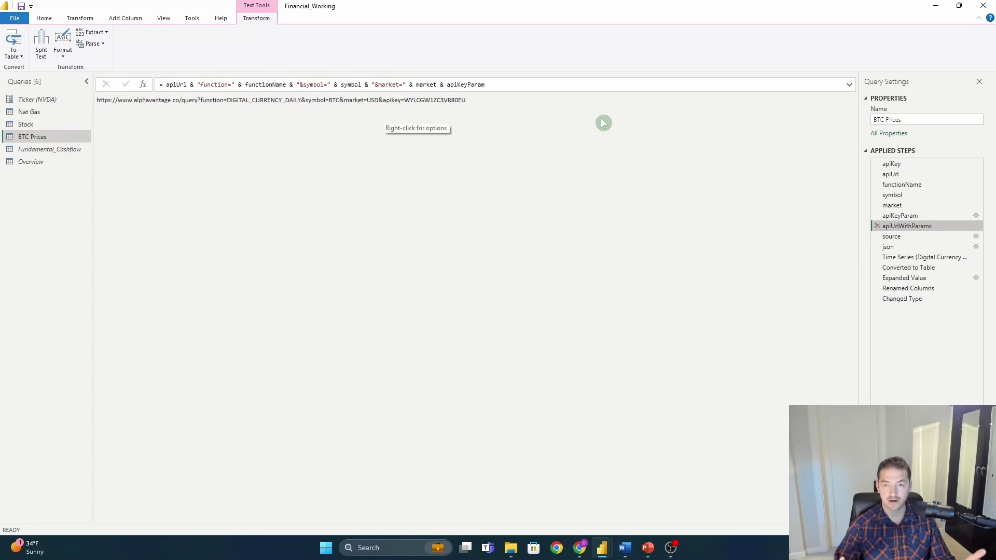
# - Step through the json, Time Series, table, expanded, renamed and Changed Type steps
pyautogui.click(935, 258)
pyautogui.click(929, 248)
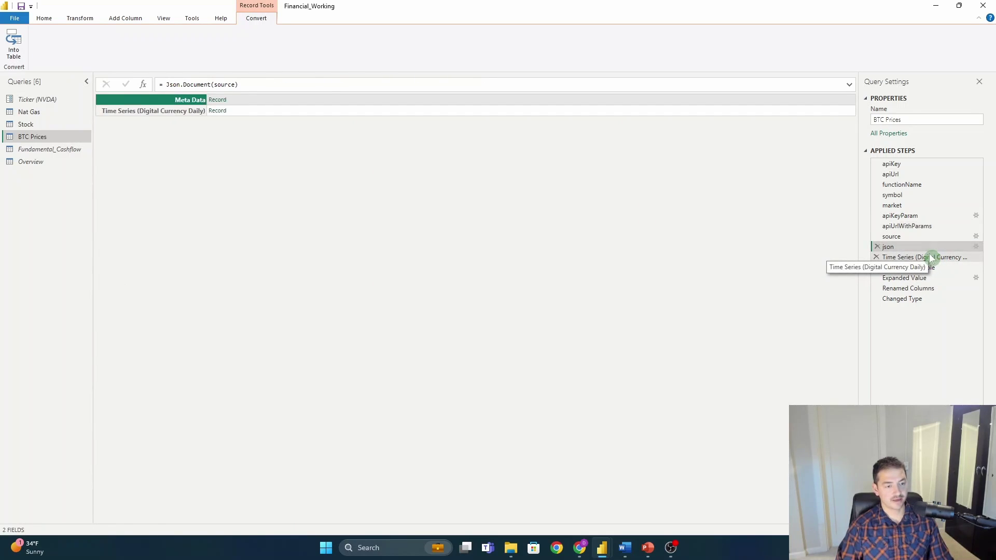
pyautogui.click(931, 259)
pyautogui.click(929, 268)
pyautogui.click(929, 279)
pyautogui.click(928, 290)
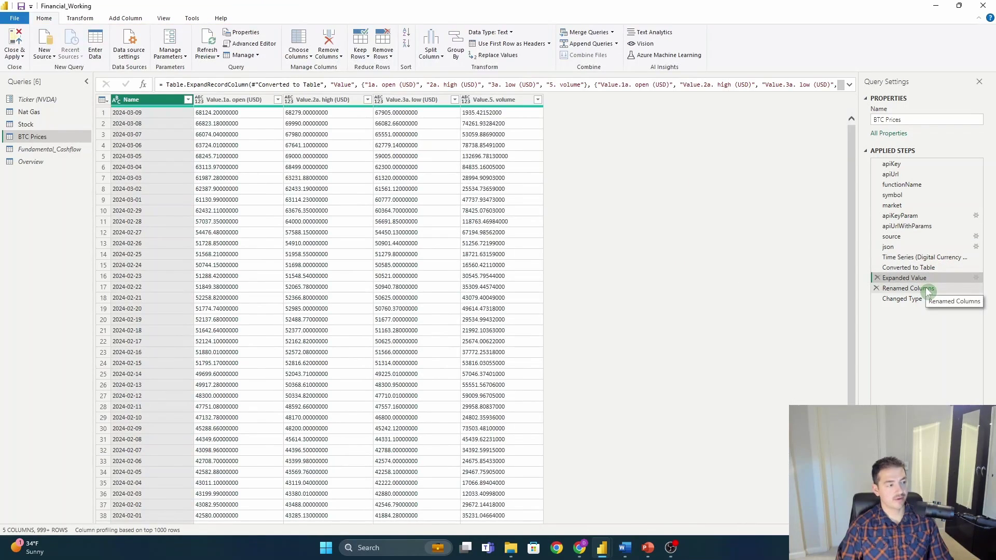
pyautogui.click(917, 300)
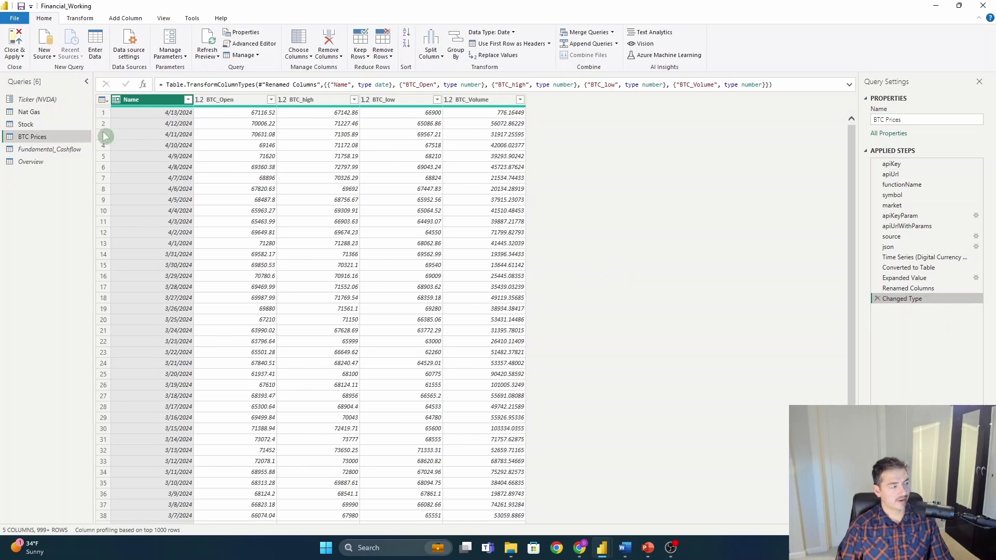
# - Review the Nat Gas query's URL, table, expanded, date-type and Filtered Rows steps
pyautogui.click(36, 112)
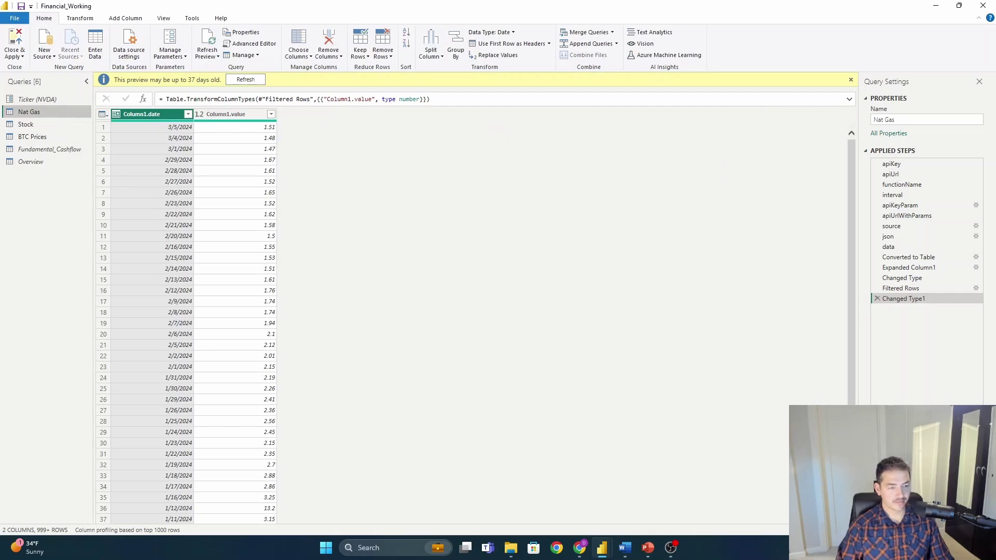
pyautogui.click(926, 216)
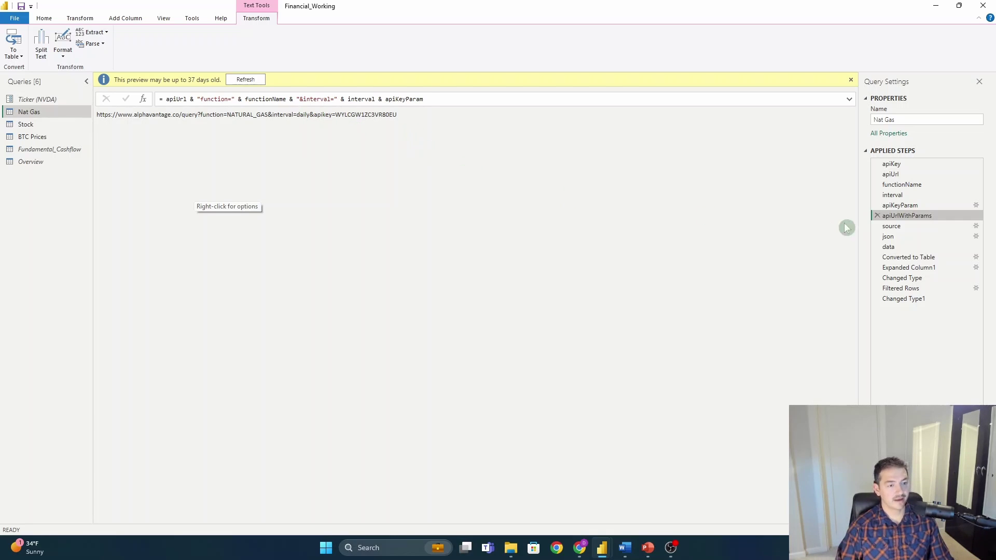
pyautogui.click(925, 257)
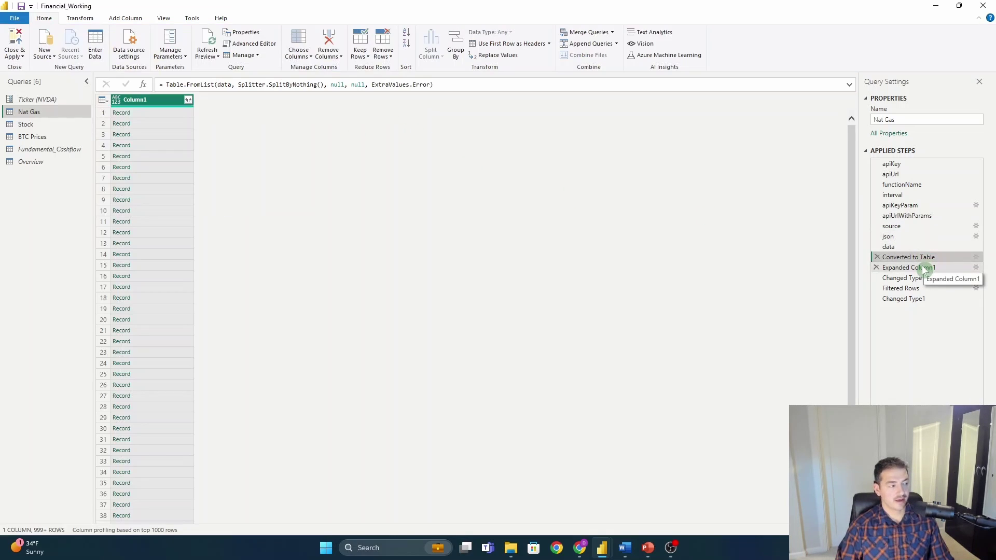
pyautogui.click(925, 268)
pyautogui.click(930, 282)
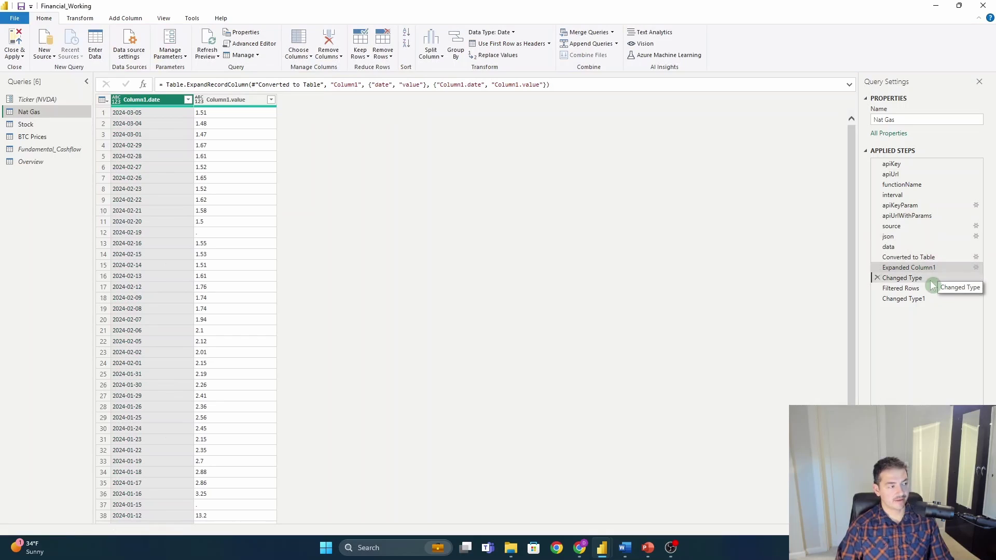
pyautogui.click(926, 287)
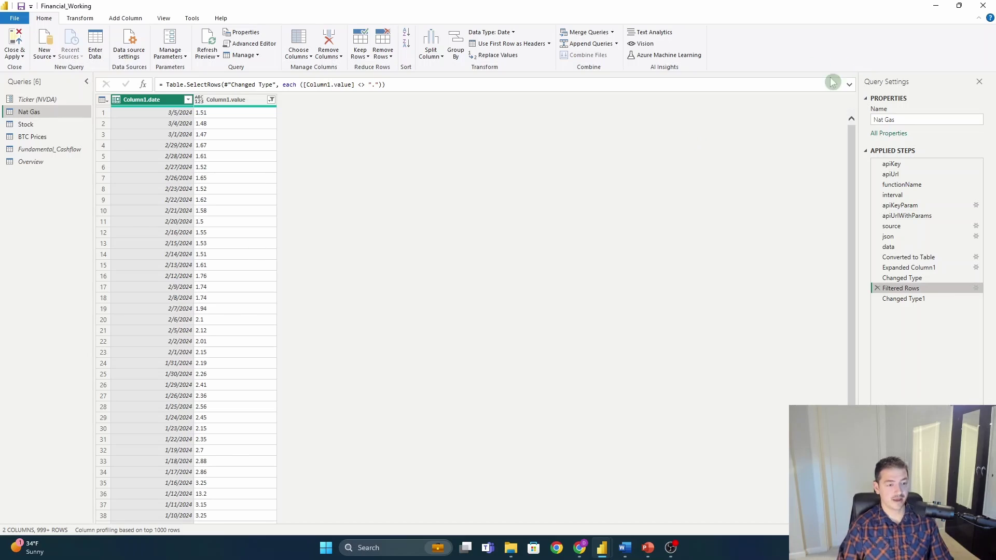
# - Apply the query changes with Close & Apply and return to the report
pyautogui.click(16, 69)
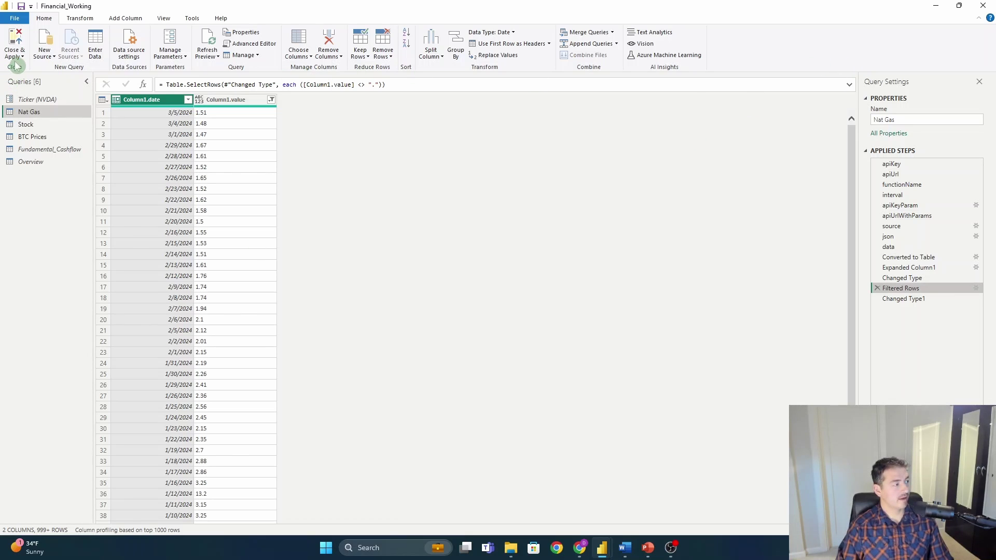
pyautogui.click(16, 54)
pyautogui.click(56, 104)
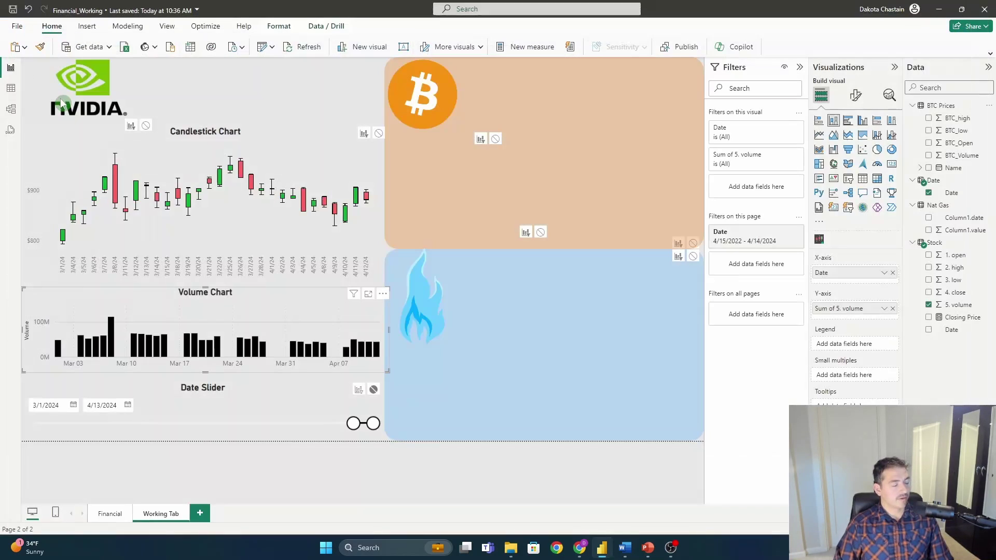
pyautogui.click(11, 109)
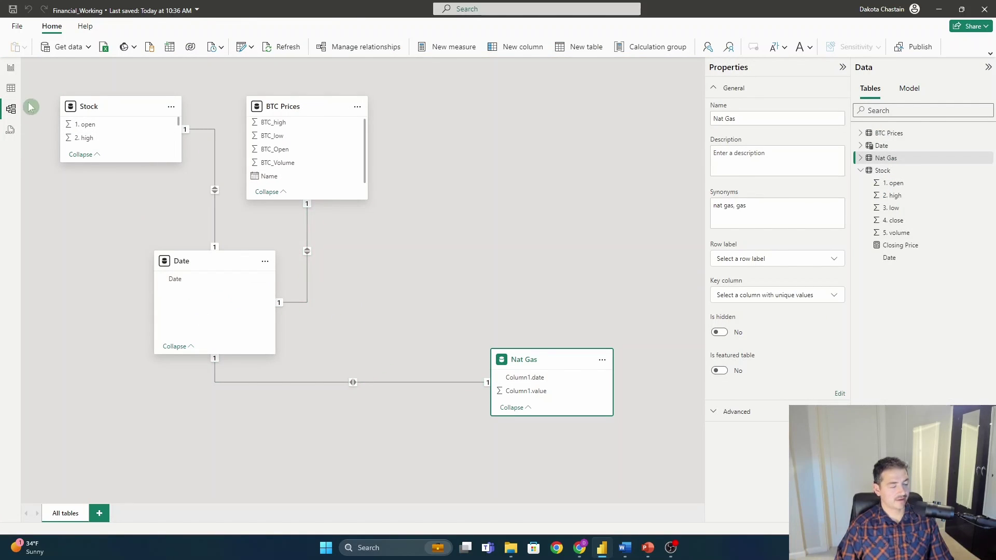
pyautogui.click(10, 69)
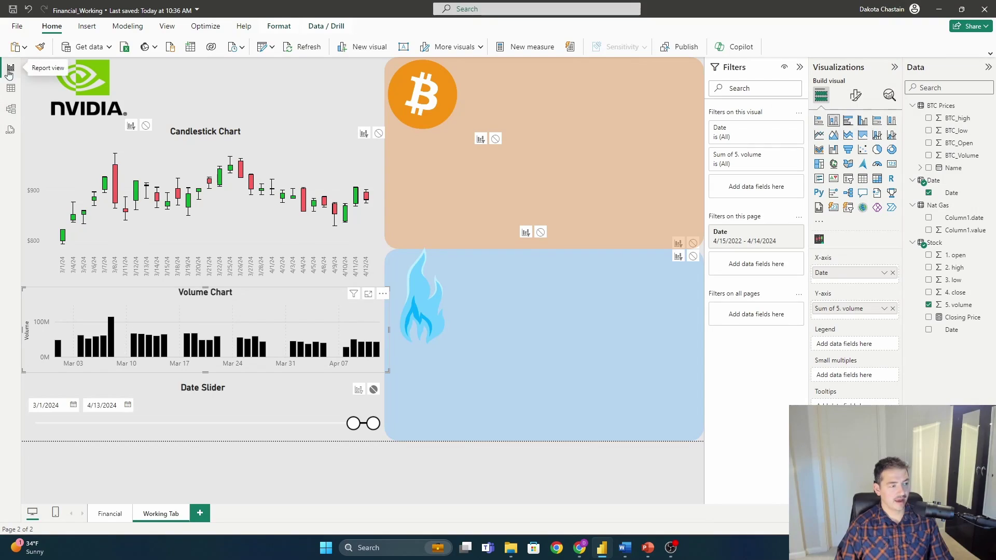
pyautogui.click(623, 491)
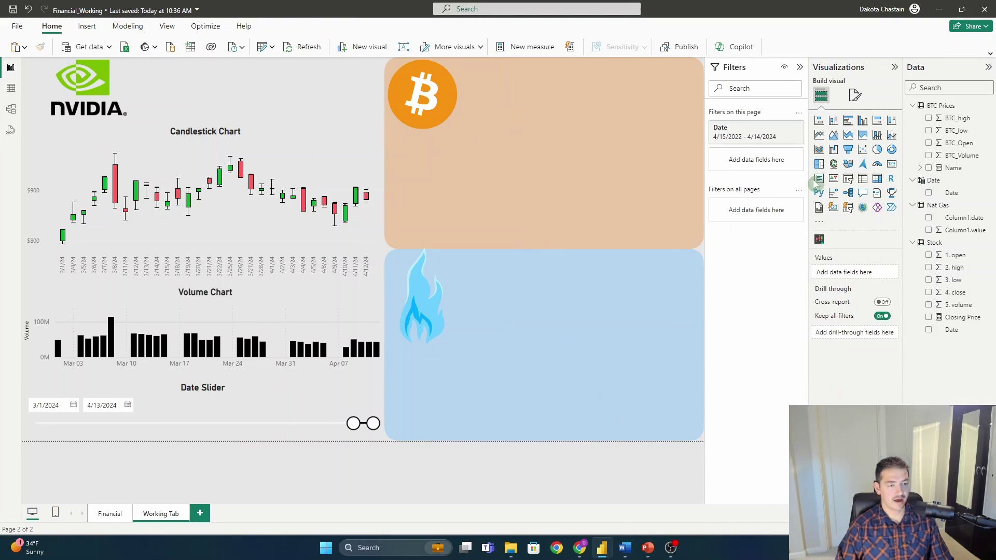
# - Place a line chart of Sum of Column1.value by Date inside the gas panel
pyautogui.click(819, 135)
pyautogui.moveTo(199, 177); pyautogui.dragTo(579, 361)
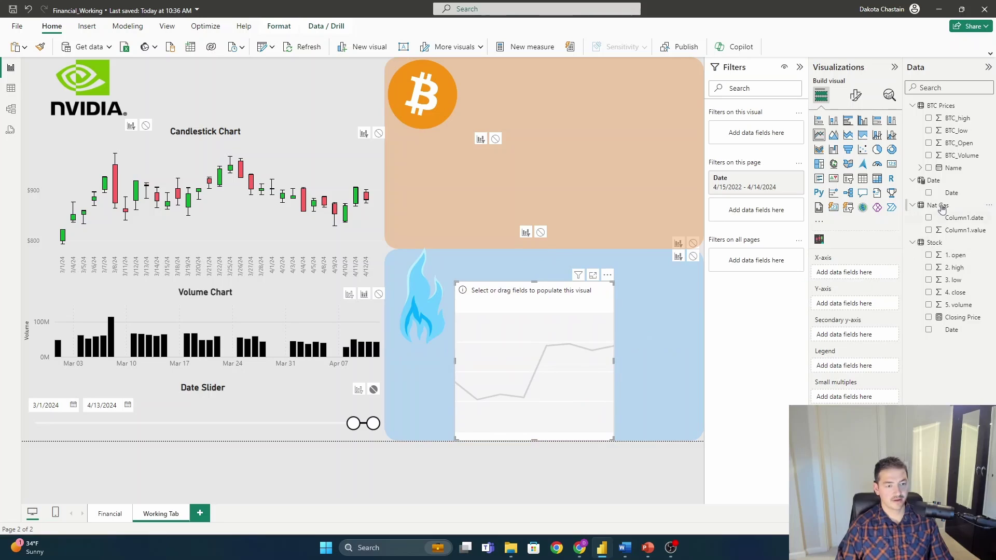
pyautogui.click(929, 193)
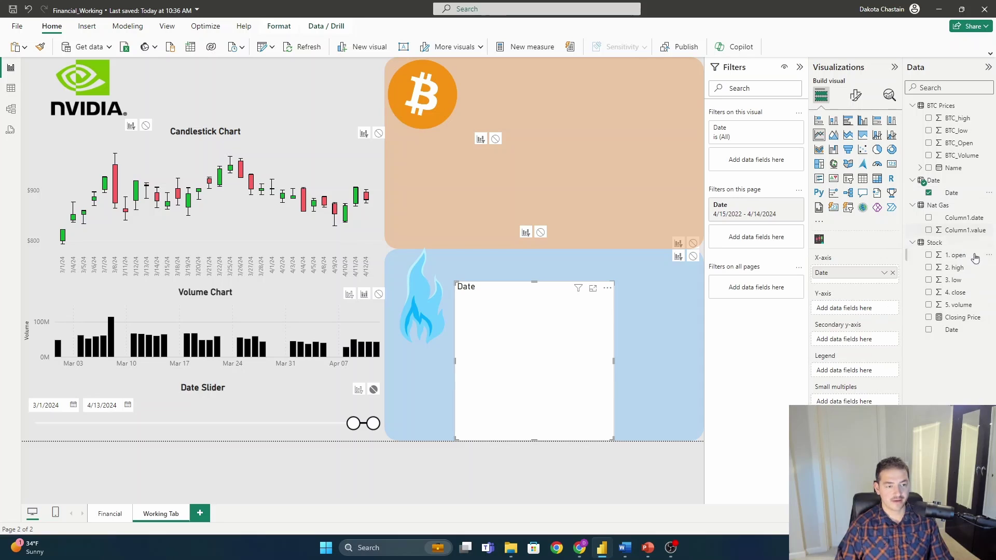
pyautogui.moveTo(970, 232); pyautogui.dragTo(882, 311)
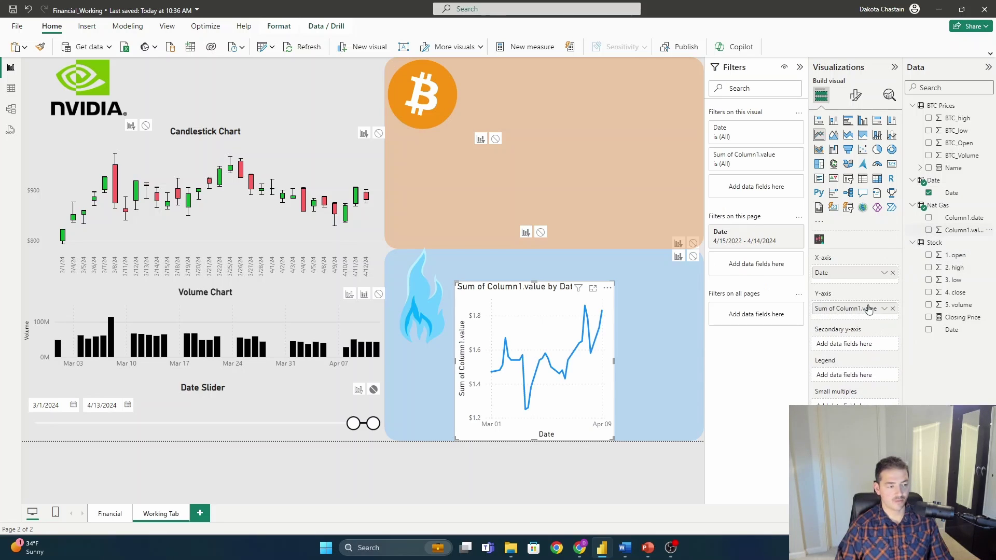
# - Widen the gas line chart and set the Date Slider start to 1/29/2024
pyautogui.moveTo(614, 361); pyautogui.dragTo(695, 358)
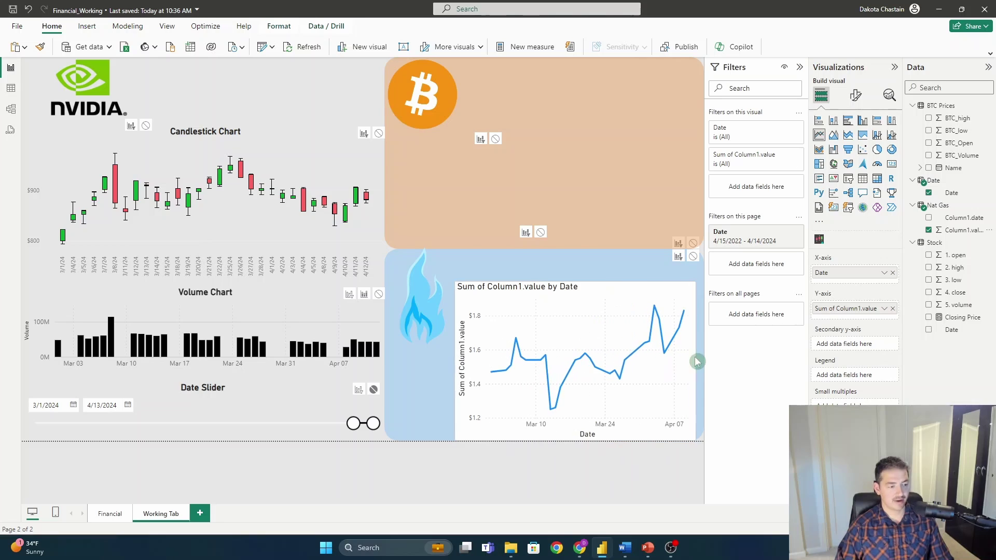
pyautogui.moveTo(454, 362); pyautogui.dragTo(443, 360)
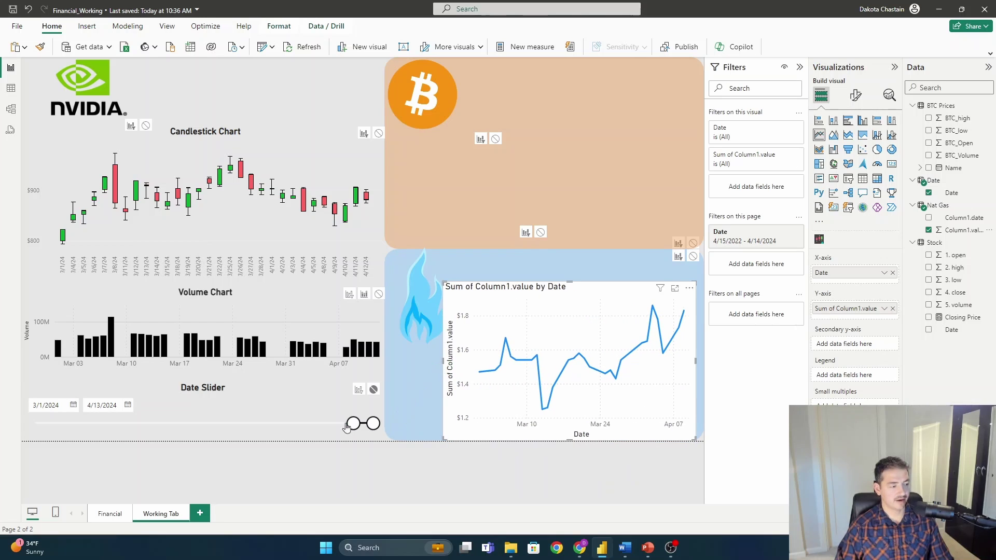
pyautogui.moveTo(351, 426); pyautogui.dragTo(313, 427)
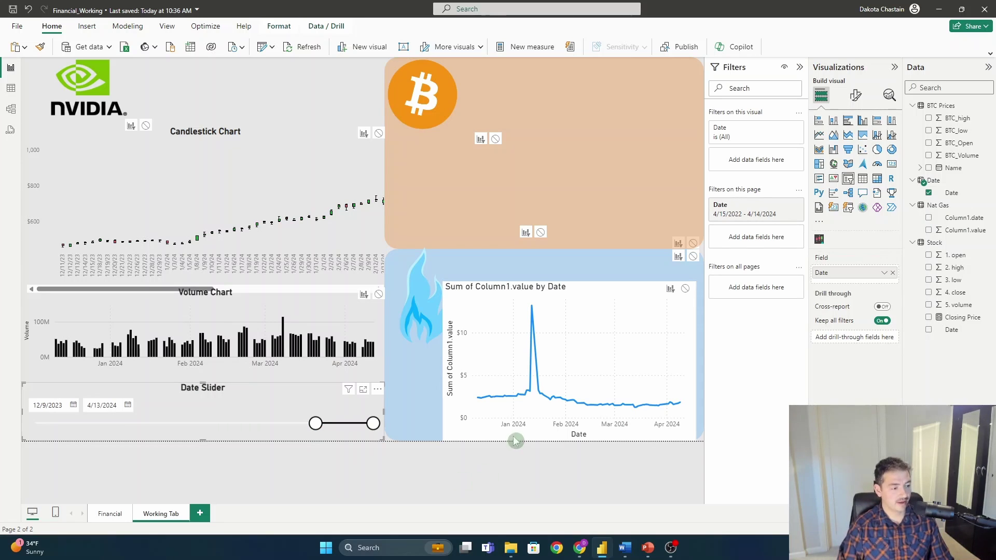
pyautogui.moveTo(535, 387)
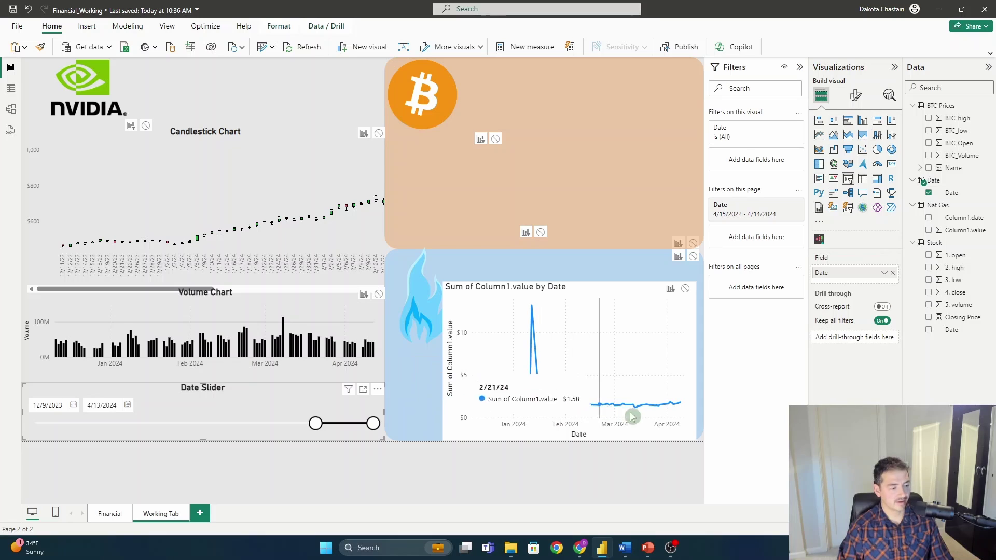
pyautogui.moveTo(330, 423); pyautogui.dragTo(339, 423)
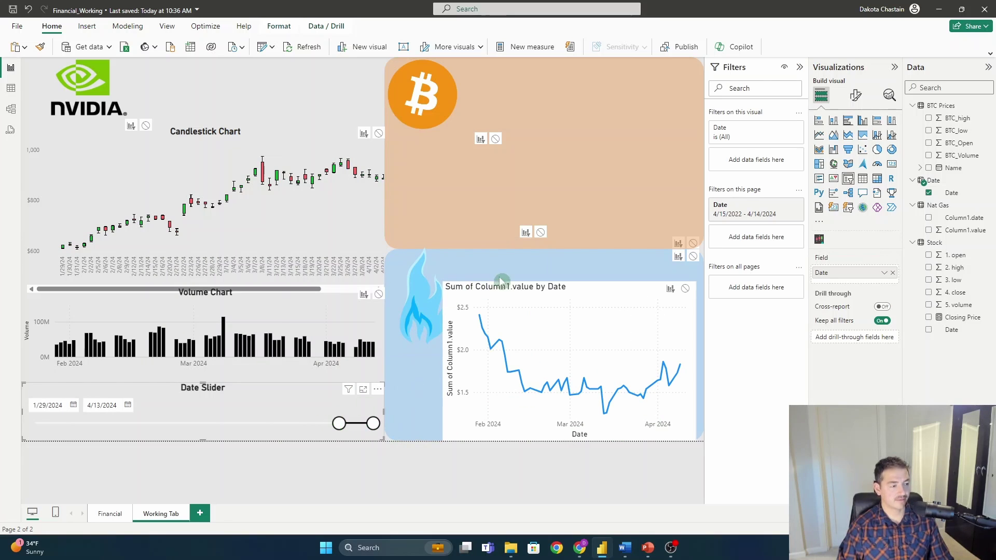
pyautogui.click(577, 291)
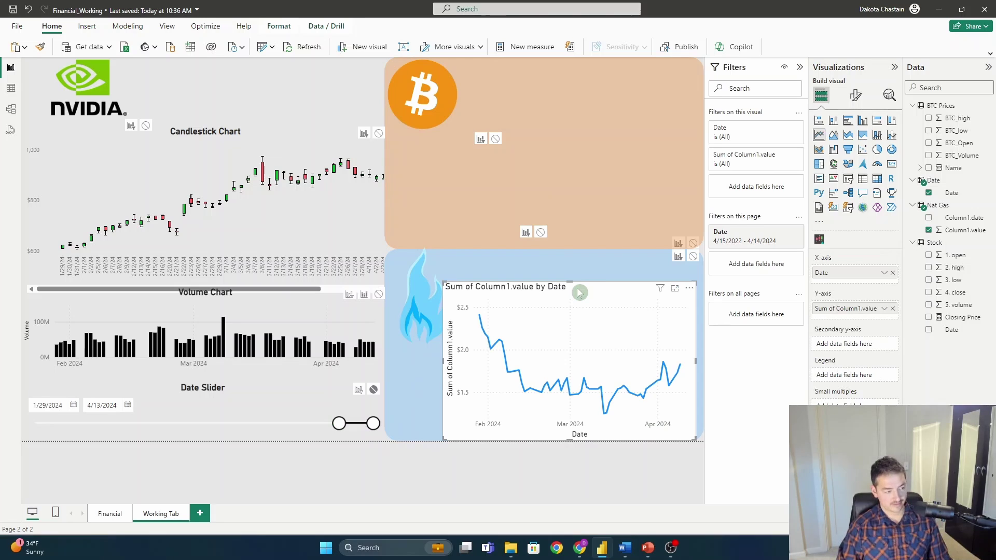
# - Duplicate the gas line chart into the Bitcoin panel and swap its Y-axis from Column1.value to BTC_Open
pyautogui.hotkey('ctrl', 'c')
pyautogui.hotkey('ctrl', 'v')
pyautogui.moveTo(584, 290); pyautogui.dragTo(585, 99)
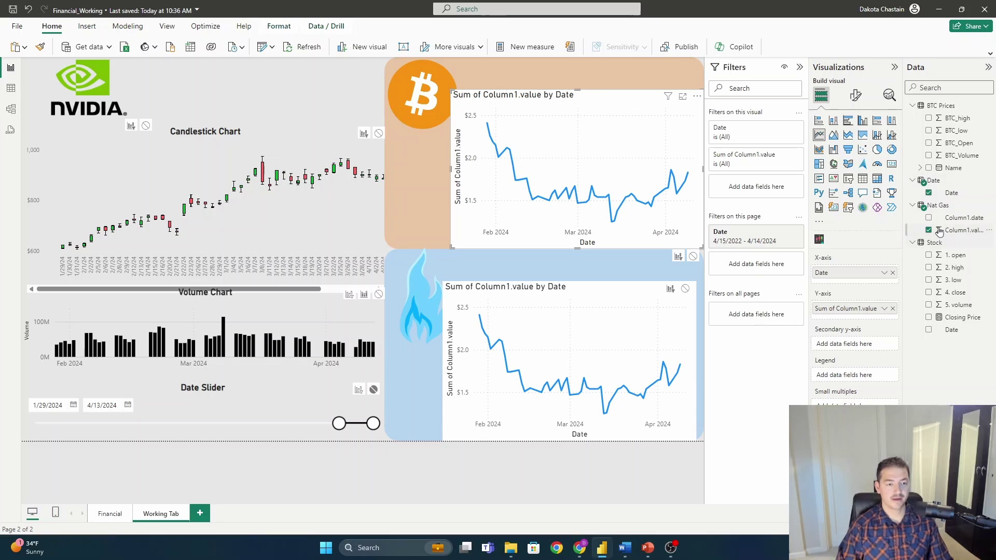
pyautogui.moveTo(875, 312); pyautogui.dragTo(700, 310)
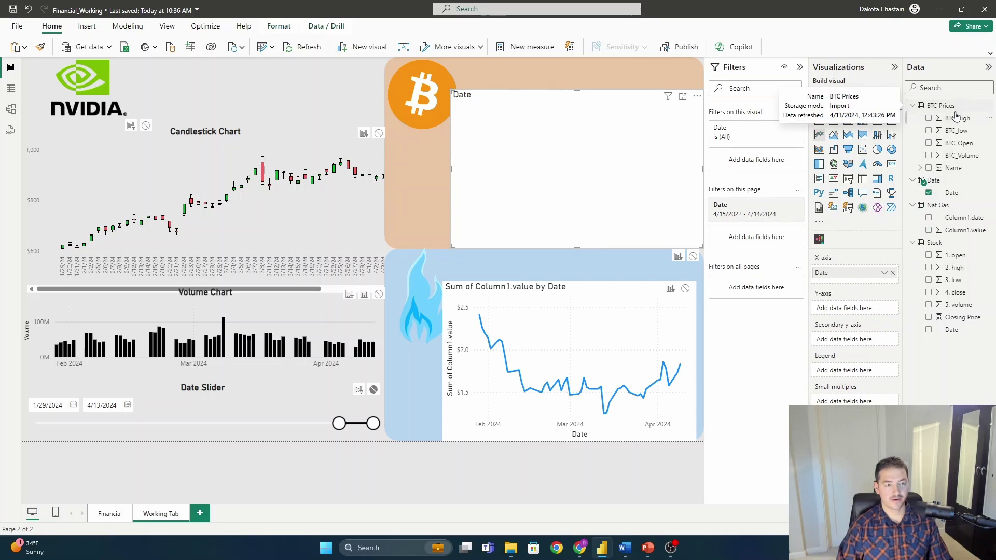
pyautogui.moveTo(970, 145); pyautogui.dragTo(877, 310)
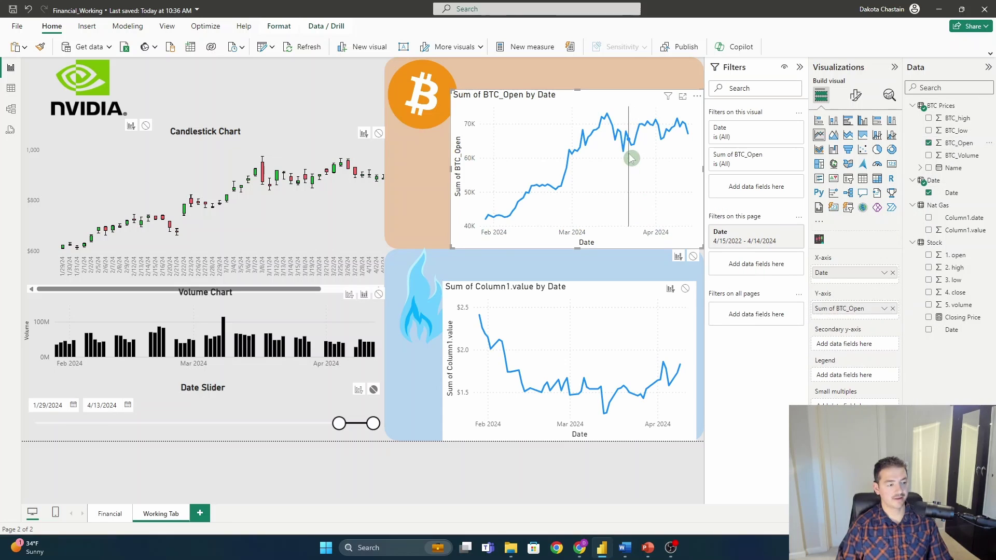